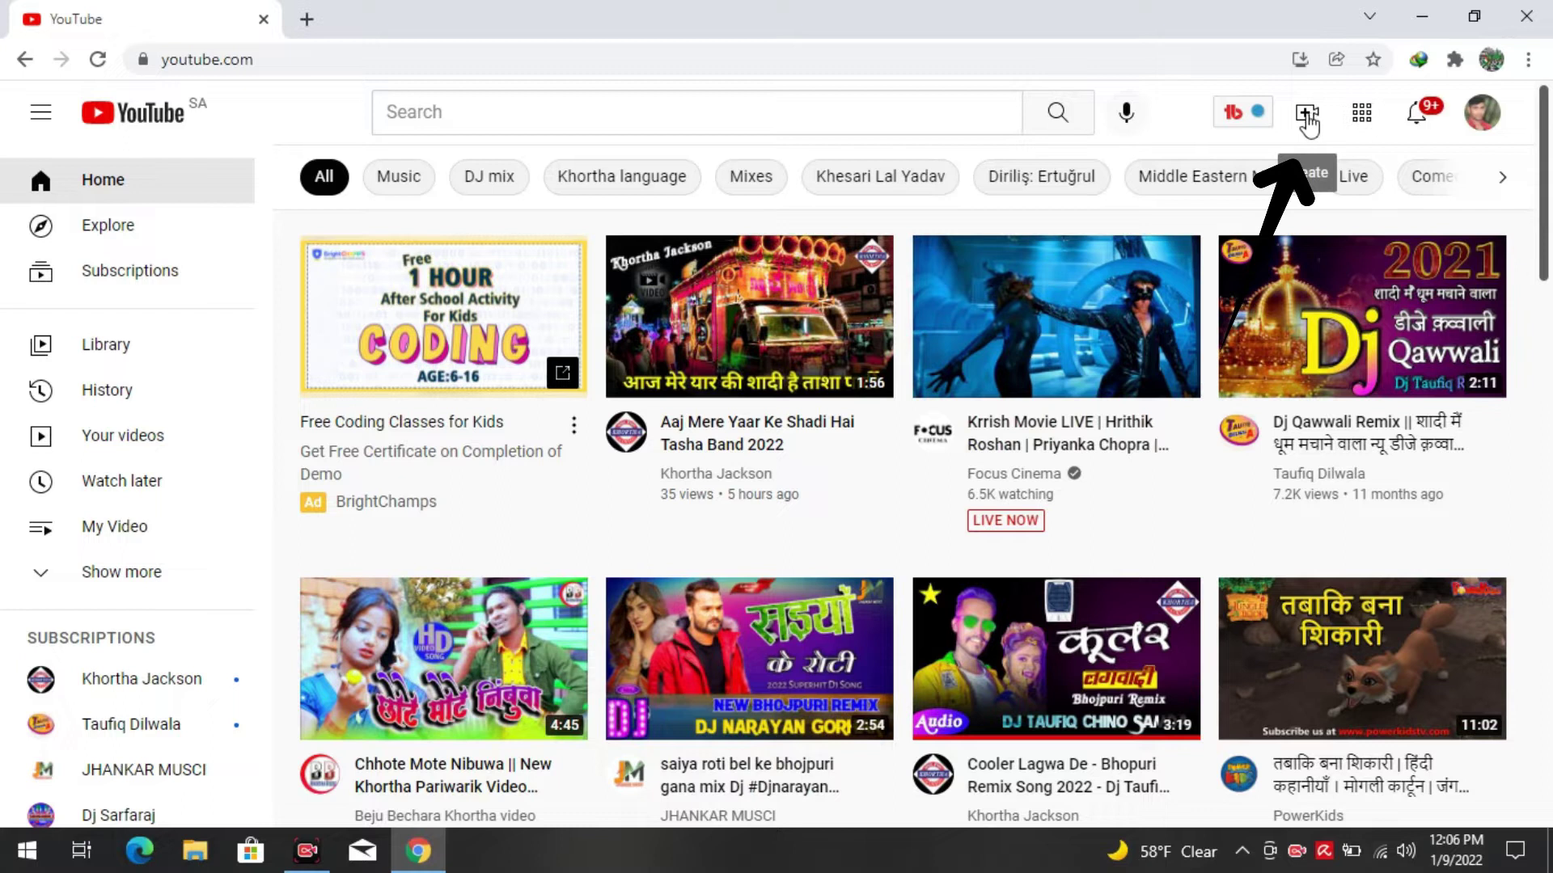
Start a new video upload and choose the file 20211231_134821 from the Videos folder.
left_click(1307, 115)
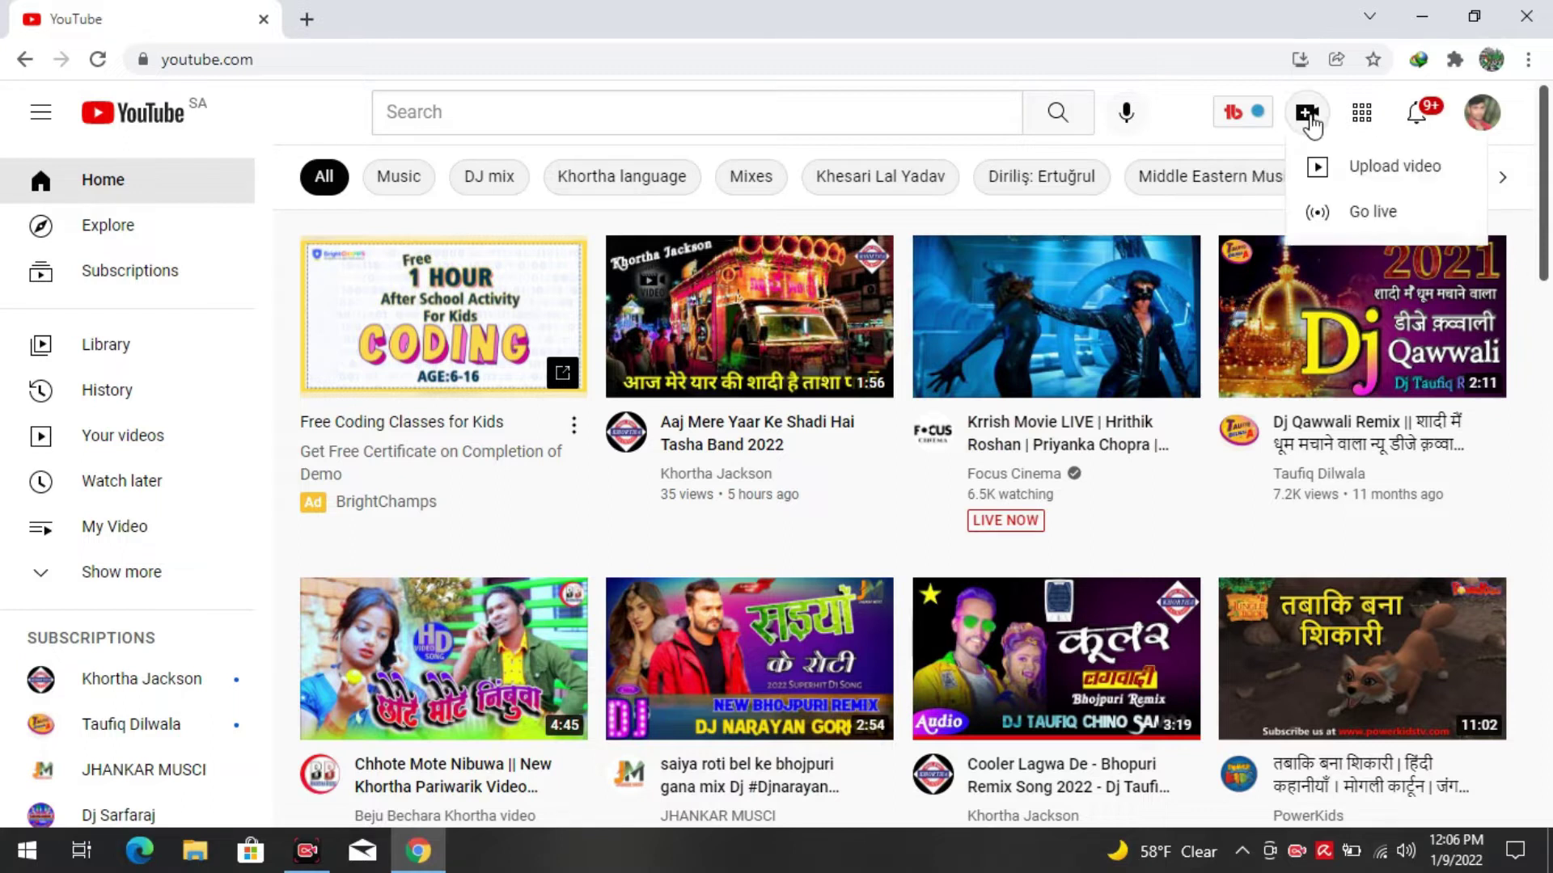
left_click(1380, 168)
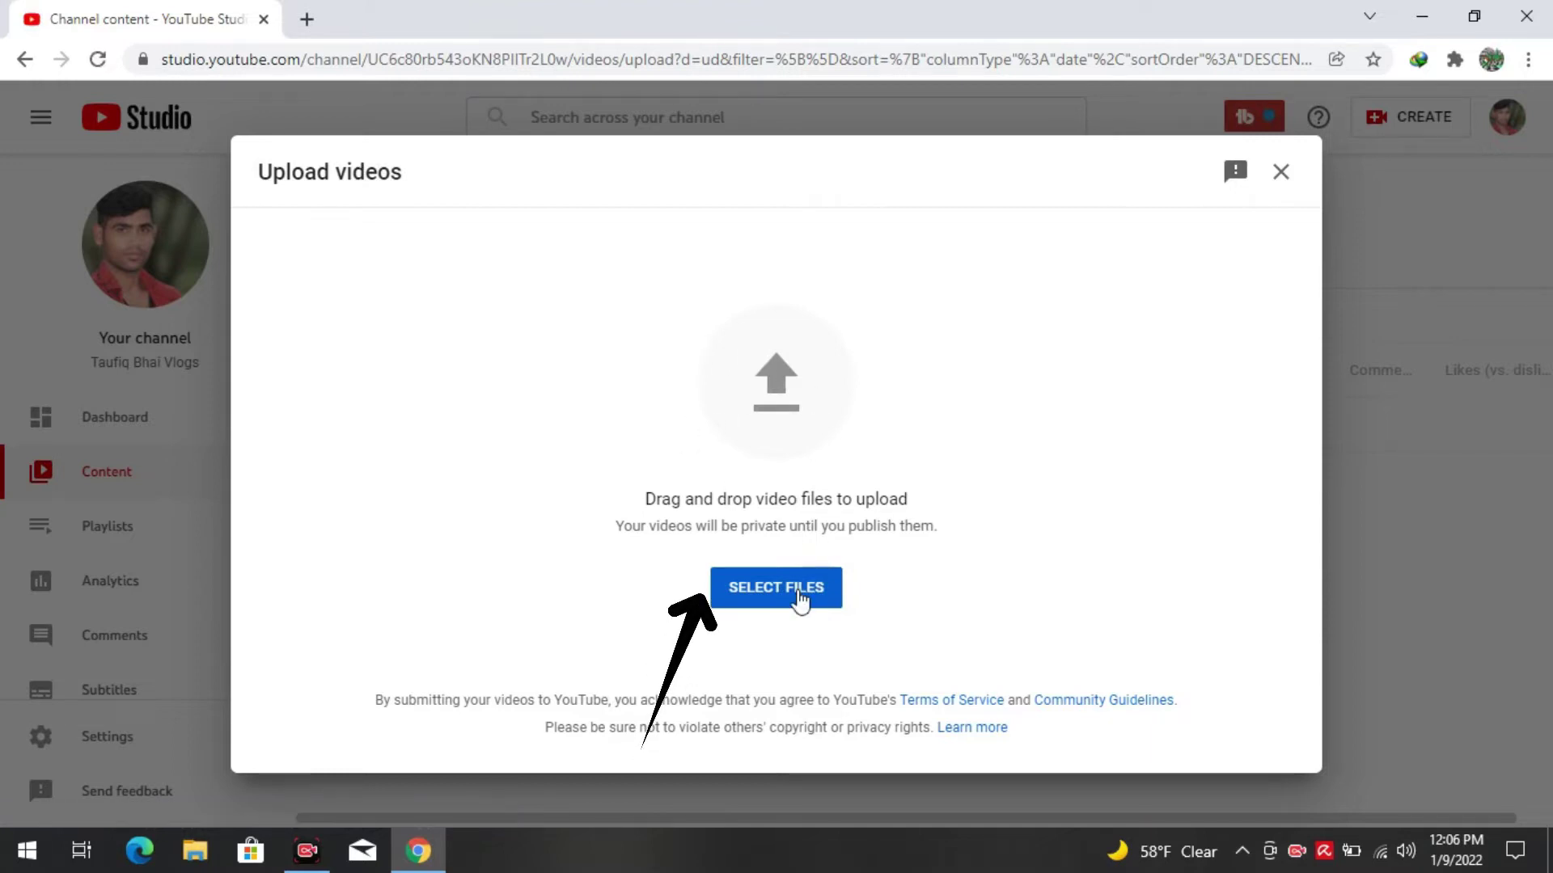
left_click(799, 596)
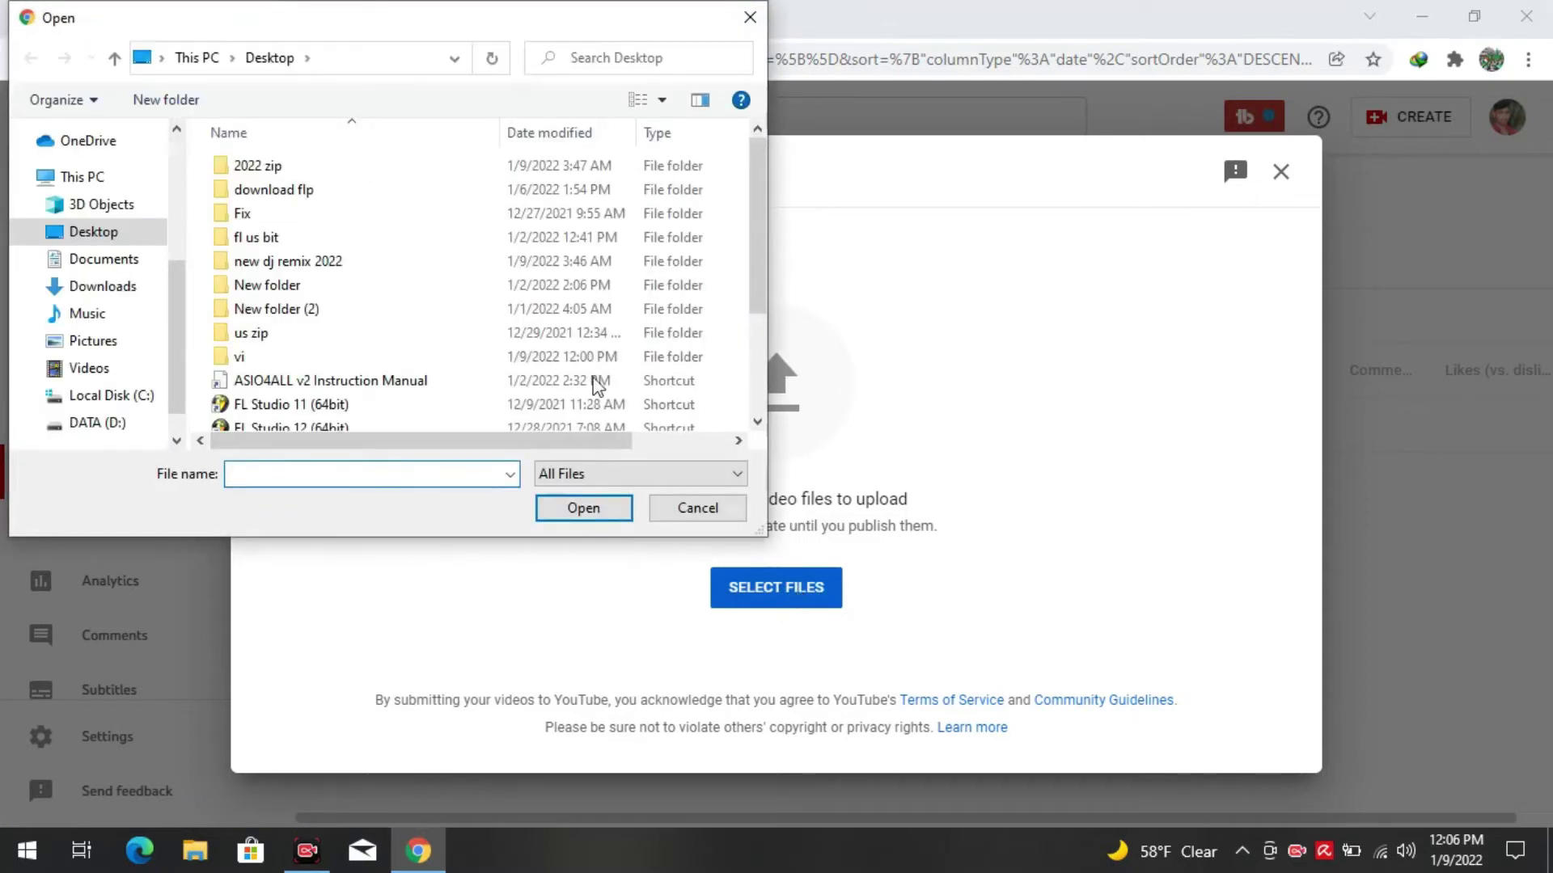
scroll(131, 220, "down", 1)
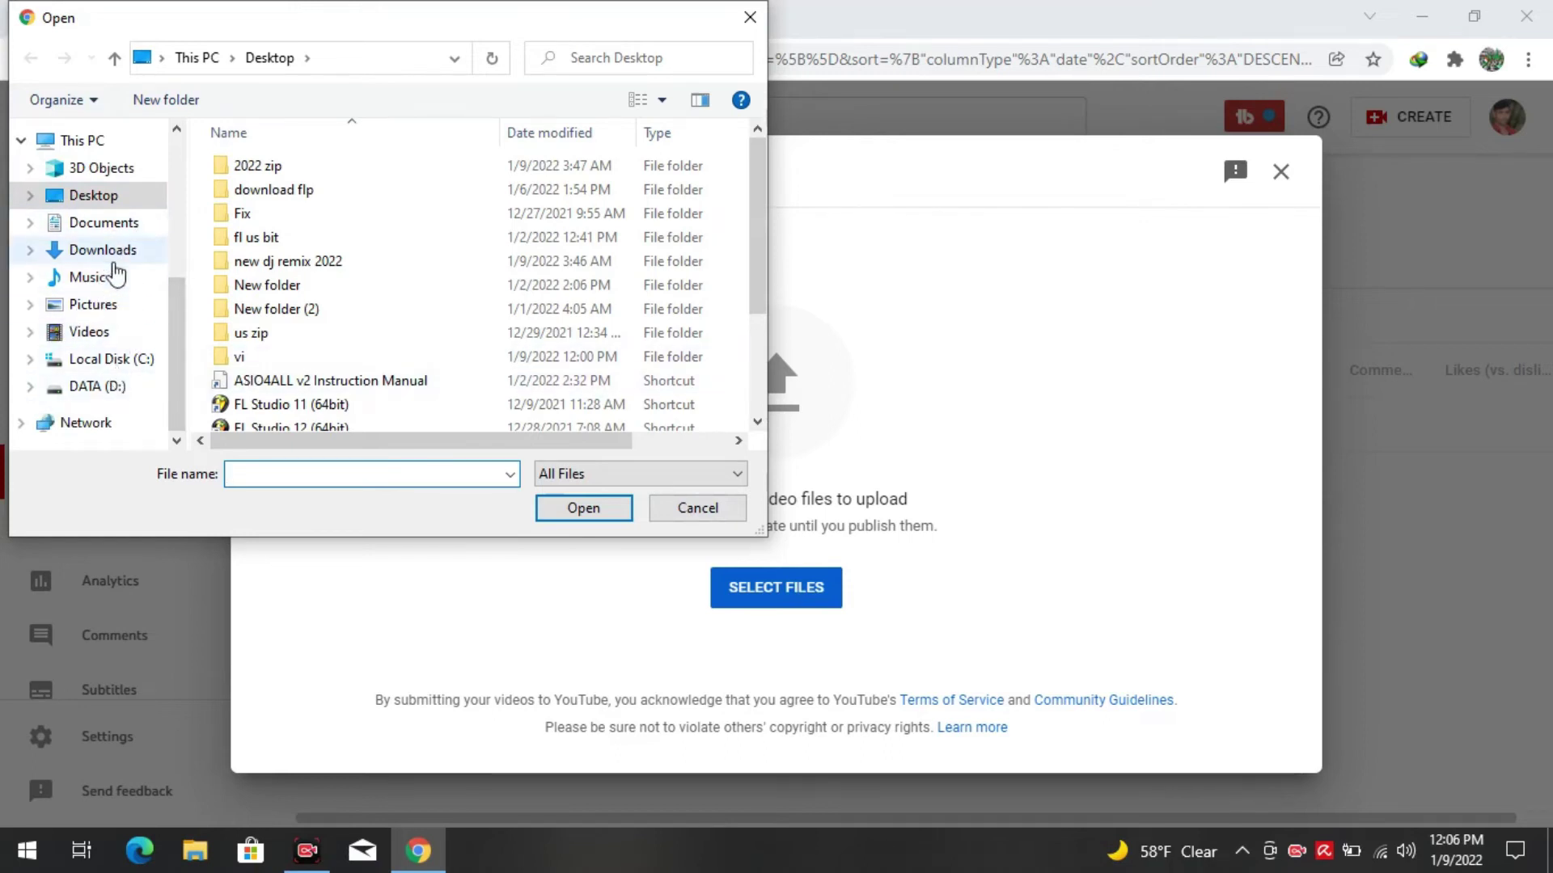
left_click(87, 198)
scroll(510, 305, "down", 2)
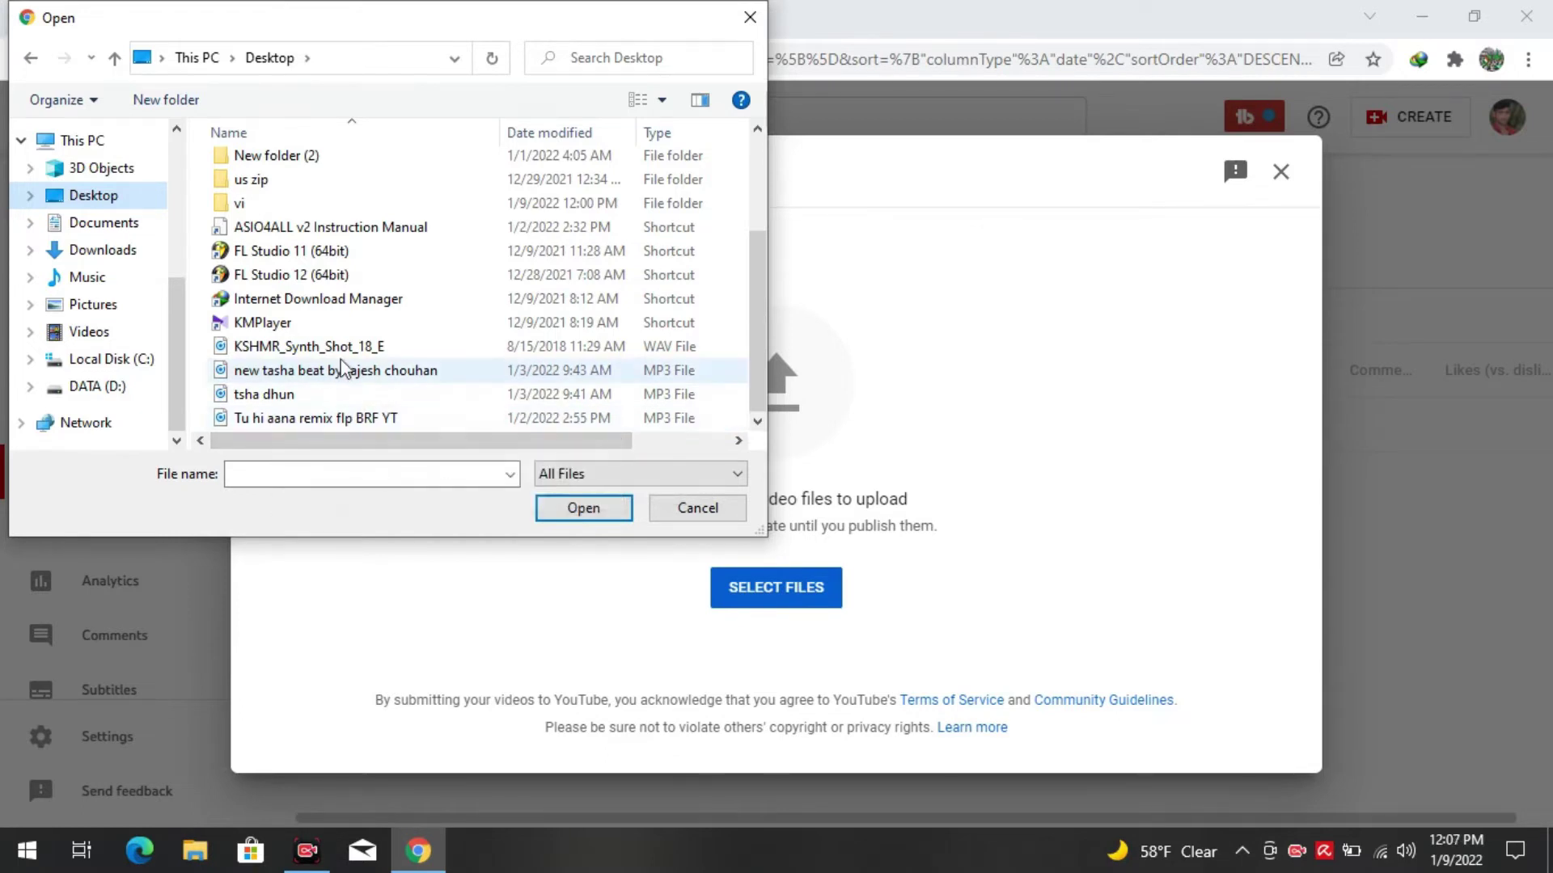
left_click(86, 333)
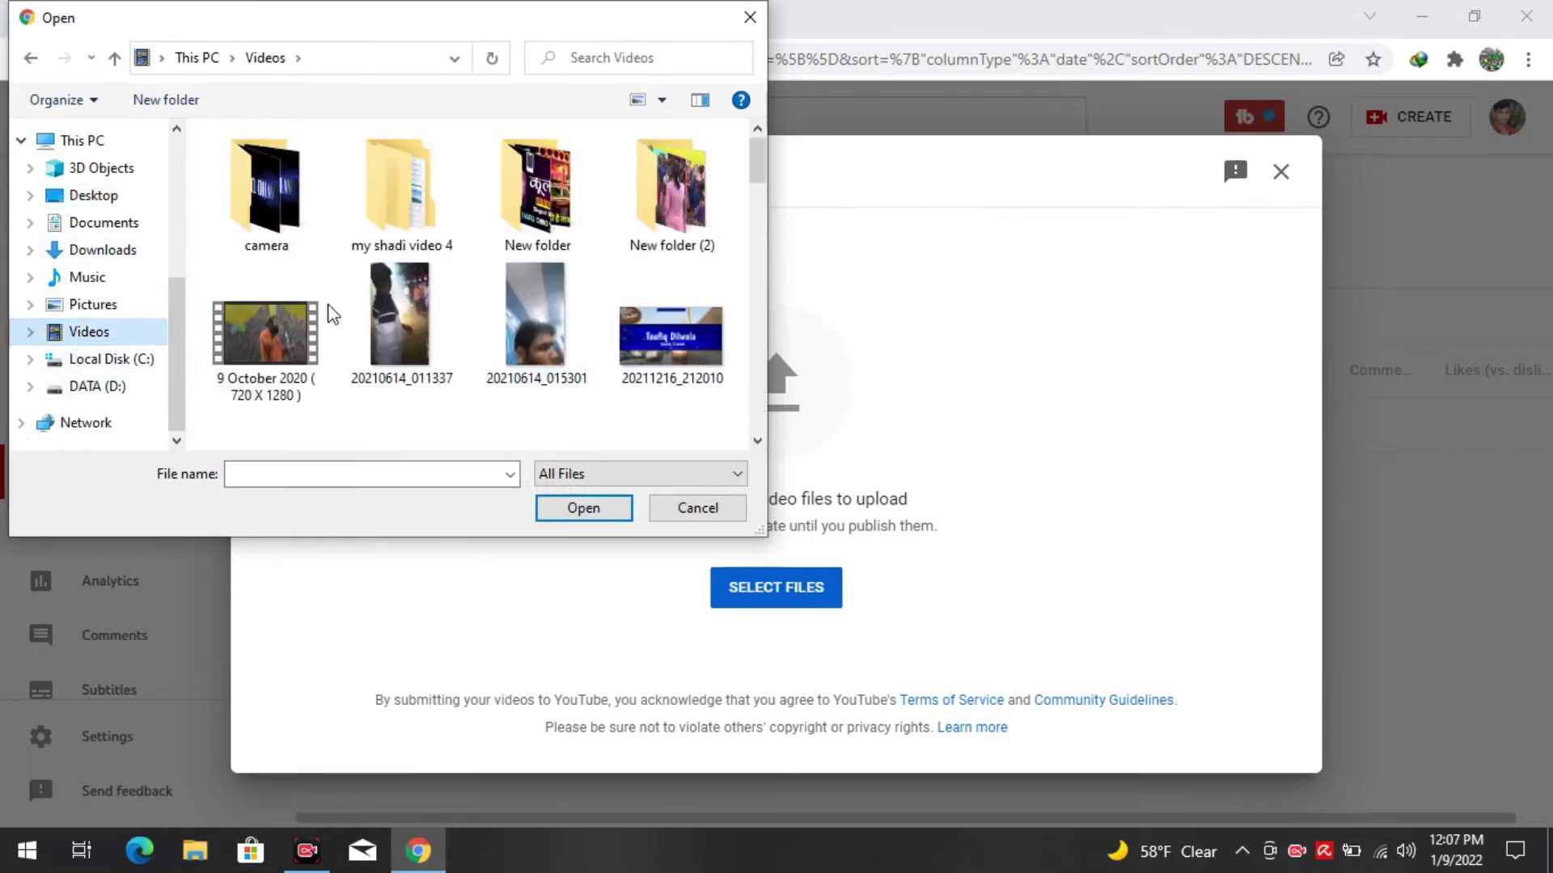
scroll(332, 312, "down", 3)
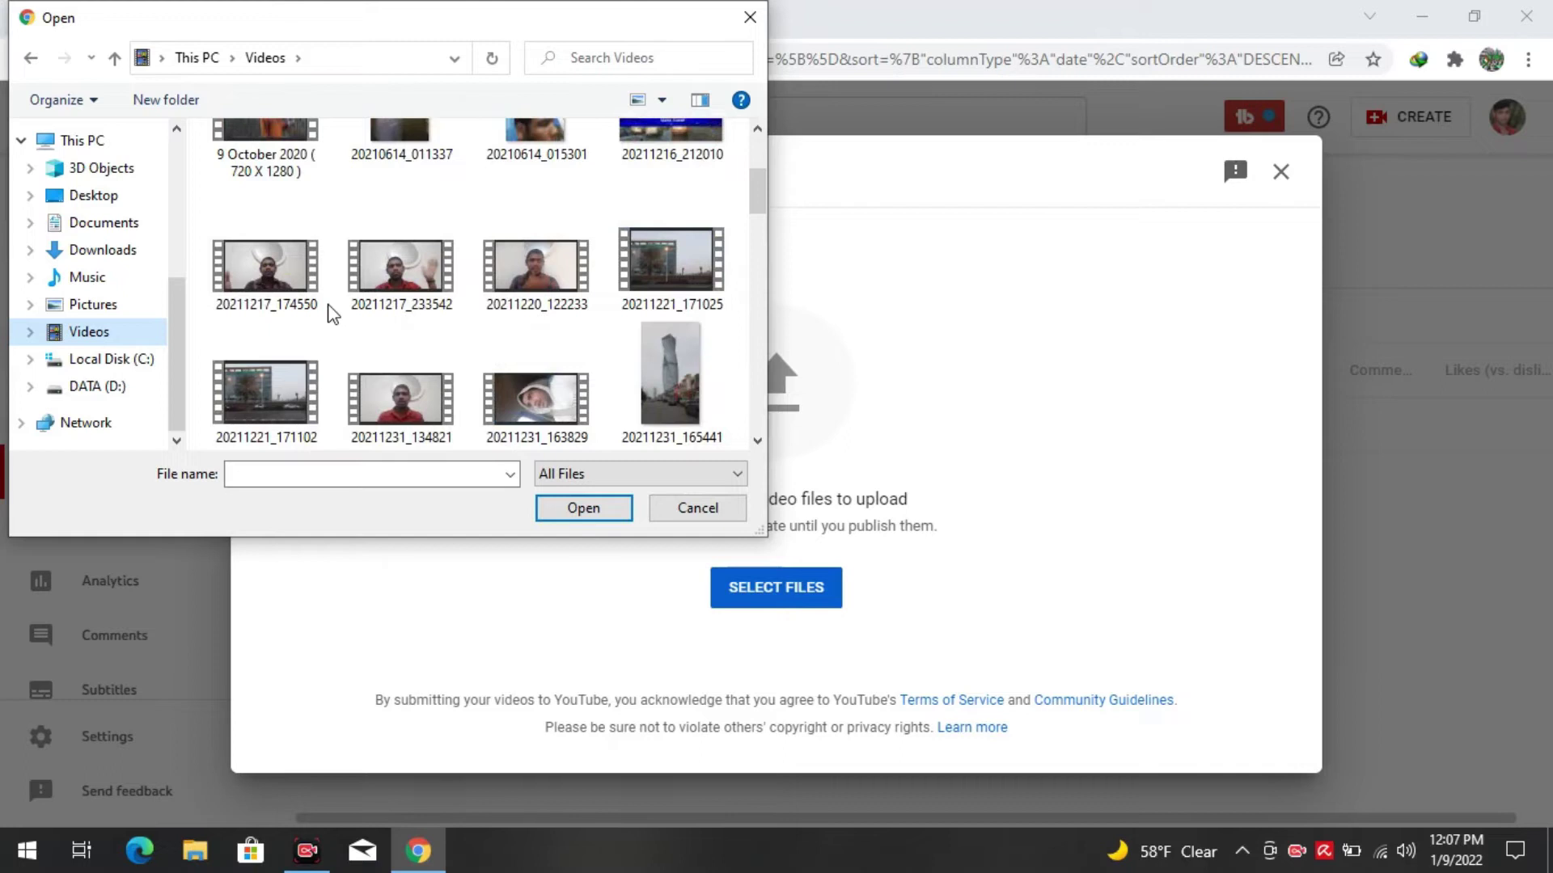
left_click(386, 395)
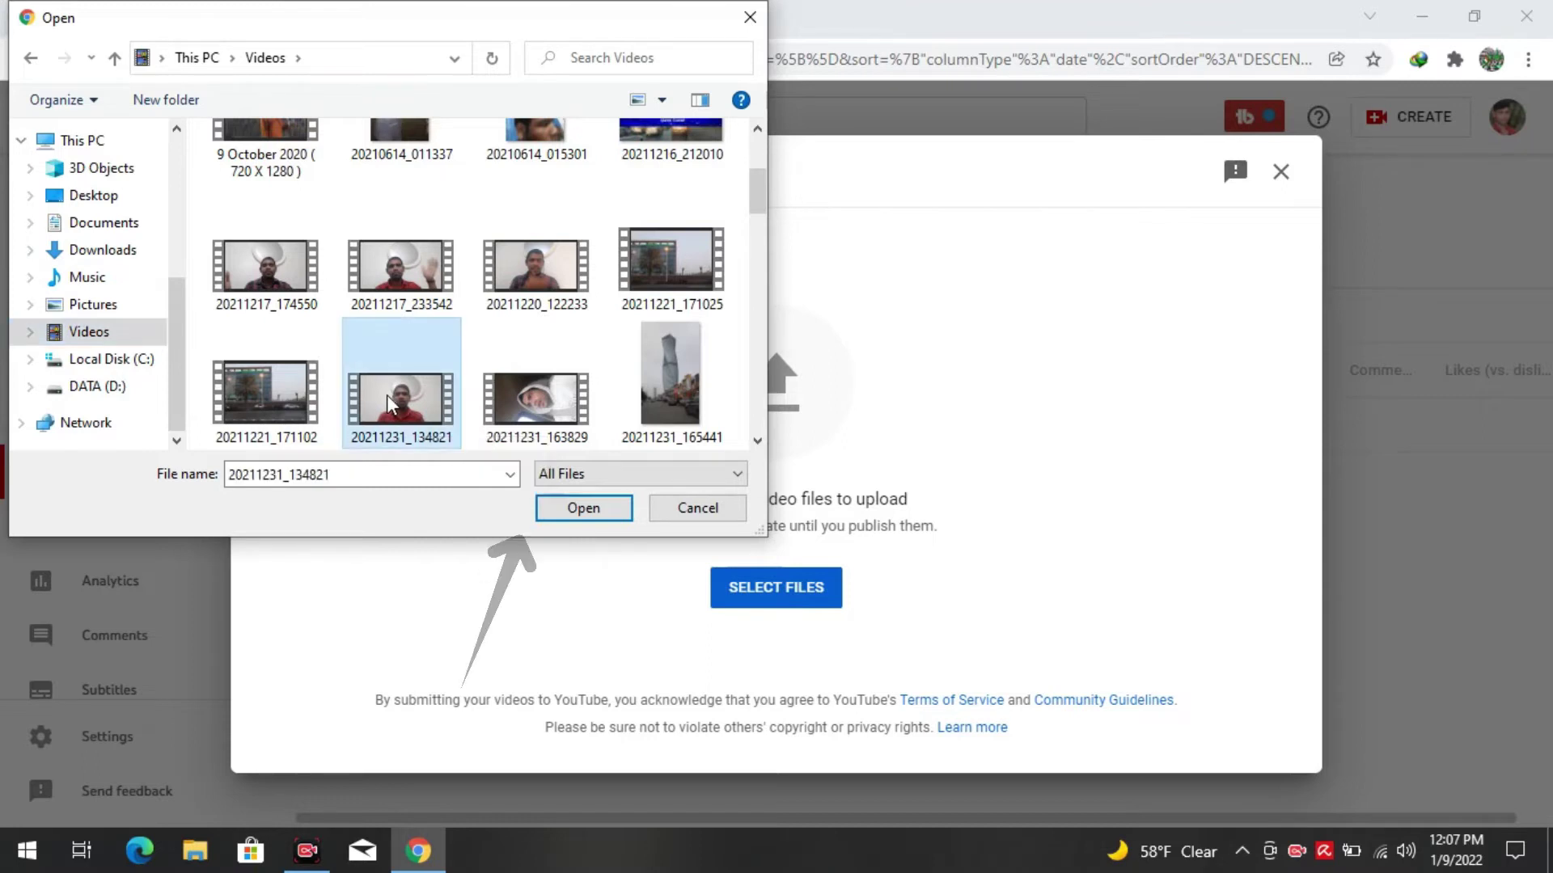
left_click(615, 511)
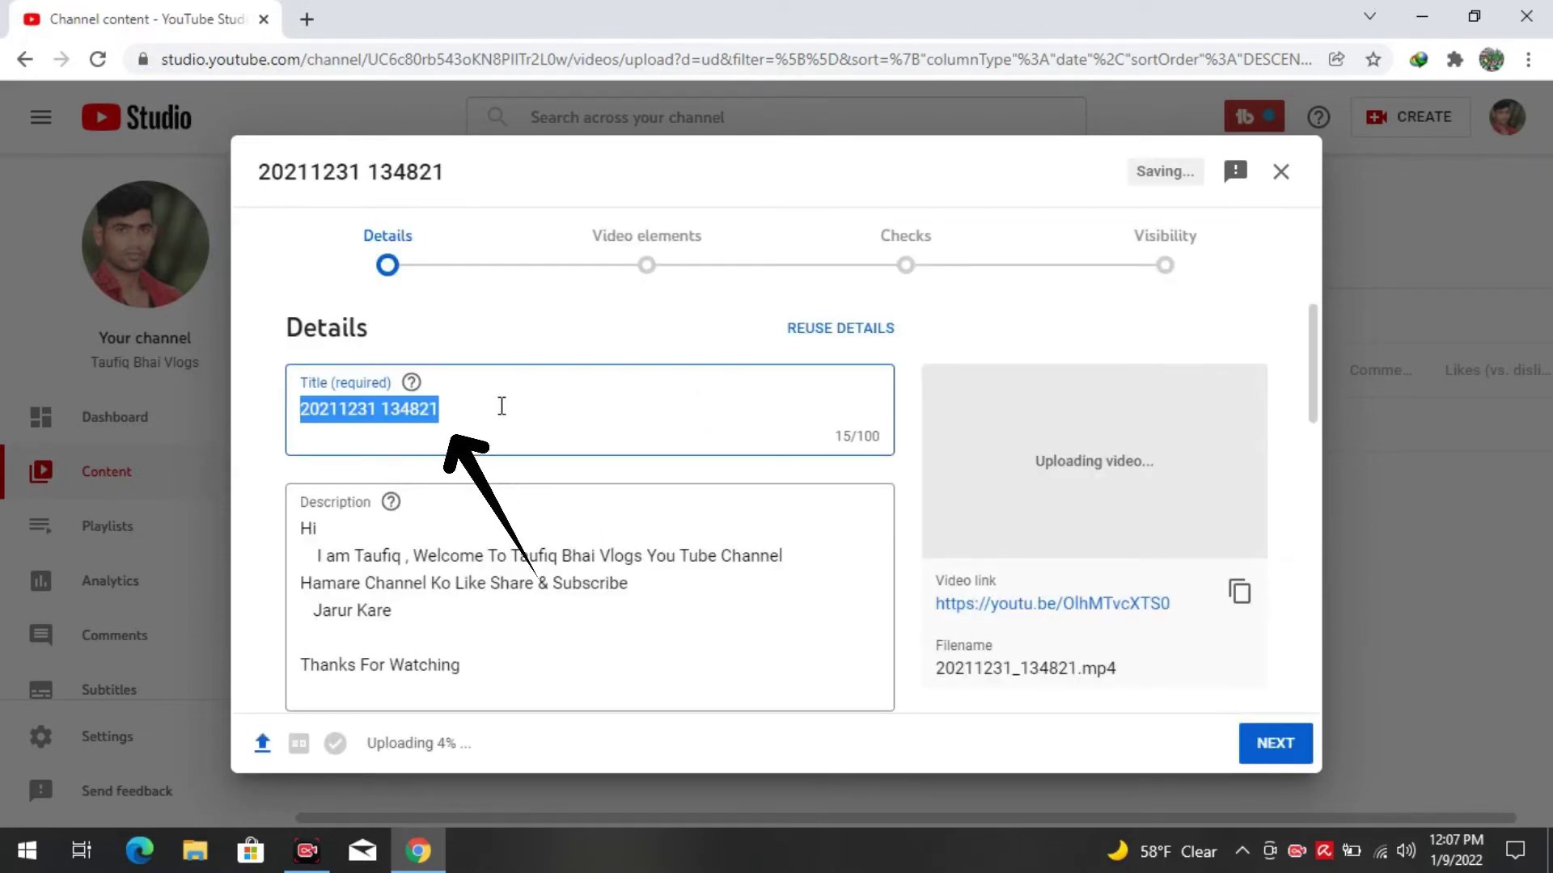
Replace the video's default title with "youtube me video upload kese kare".
key("BackSpace")
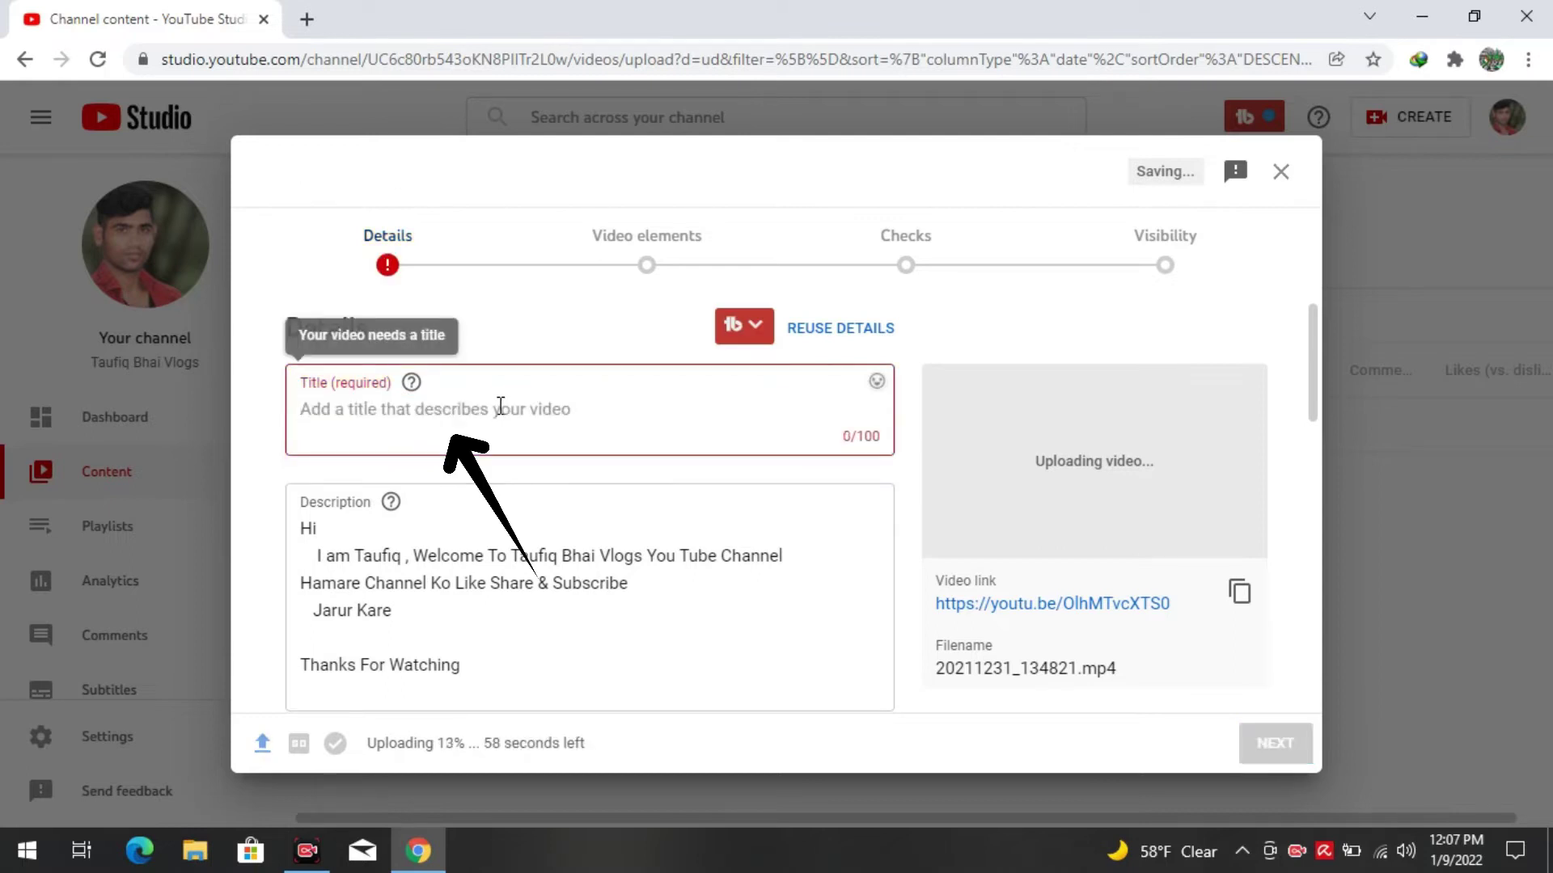
type("yout")
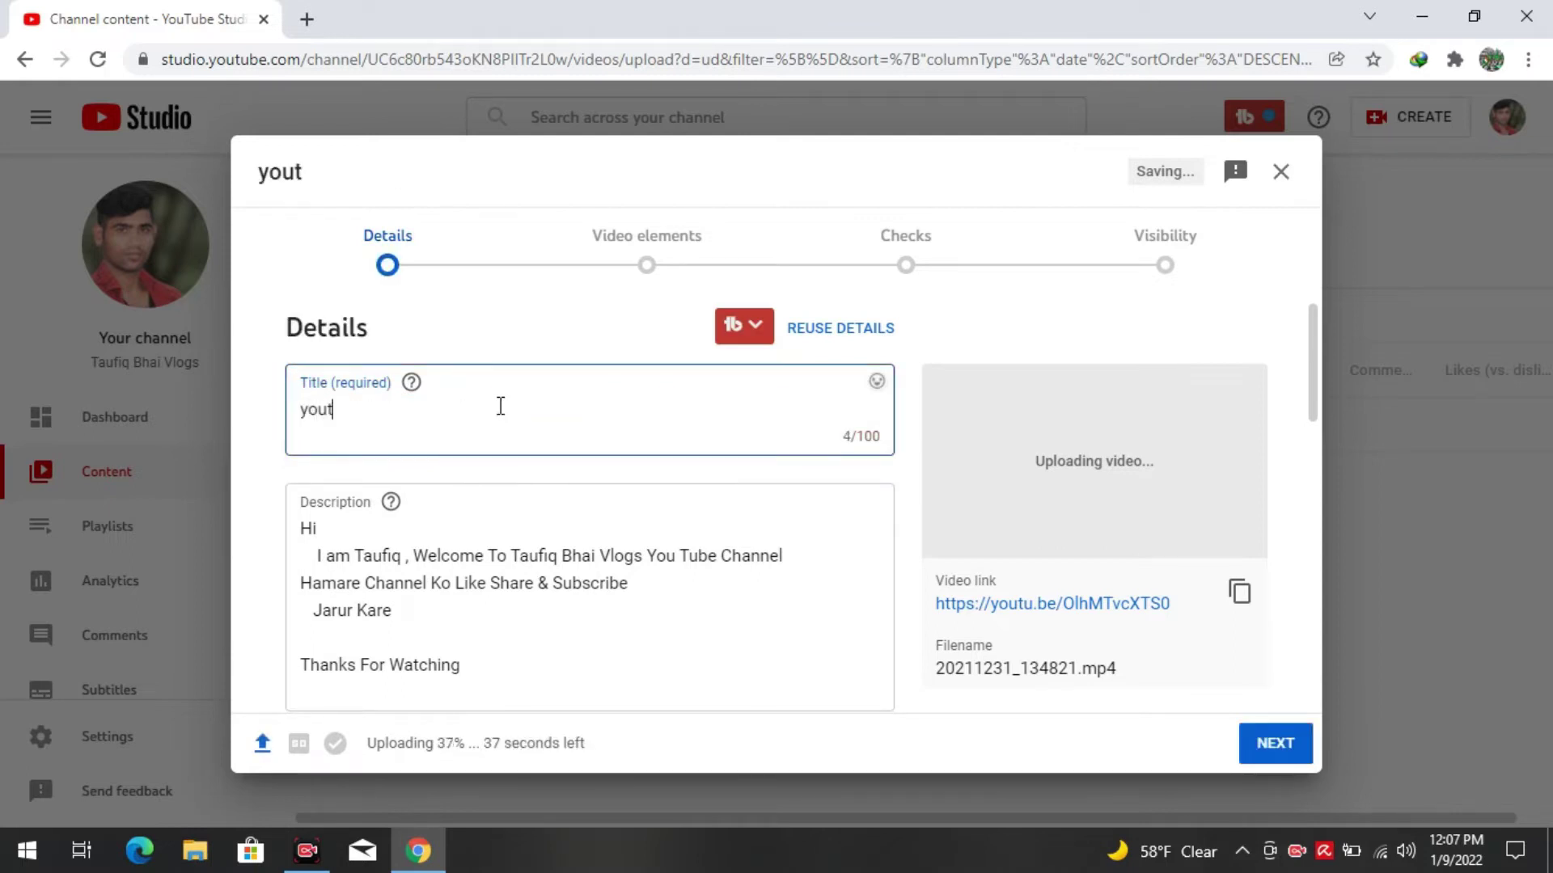
type("ube ")
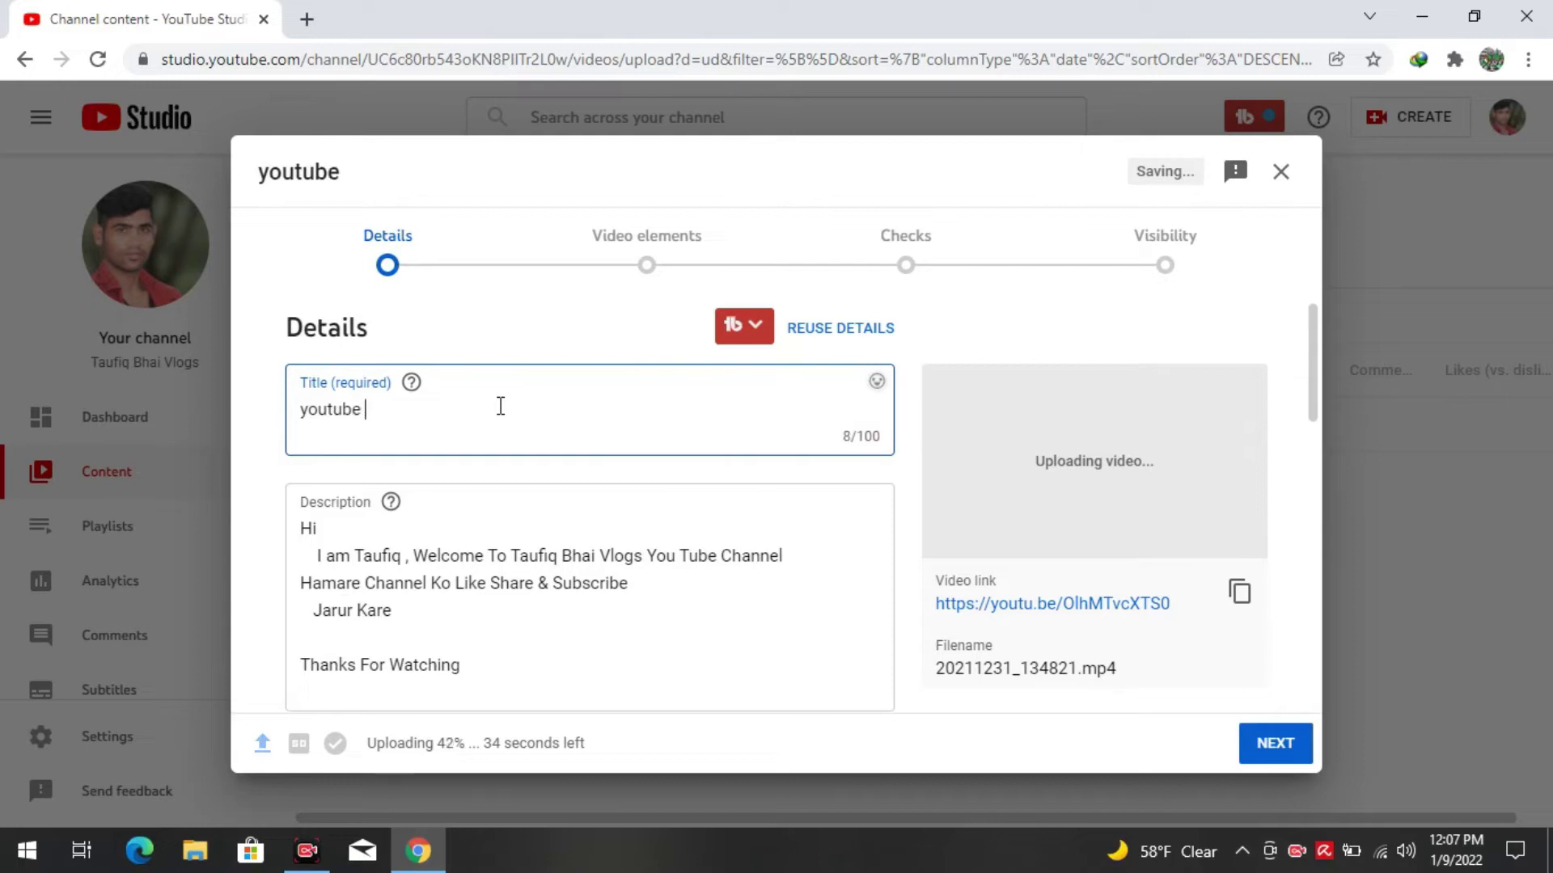
type("me video uploa")
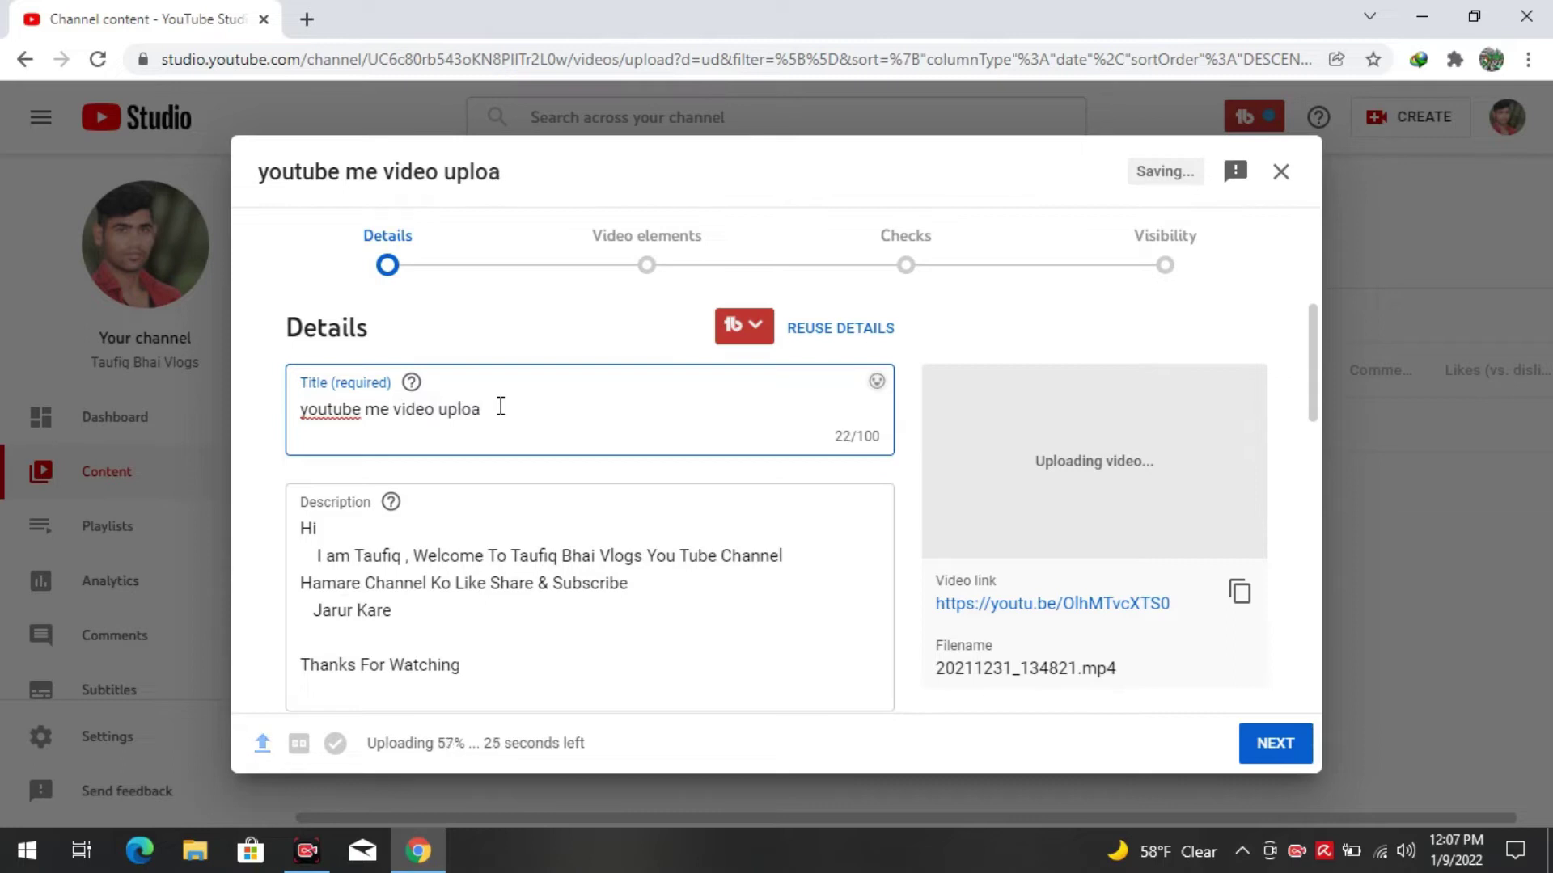
type("d kese kare")
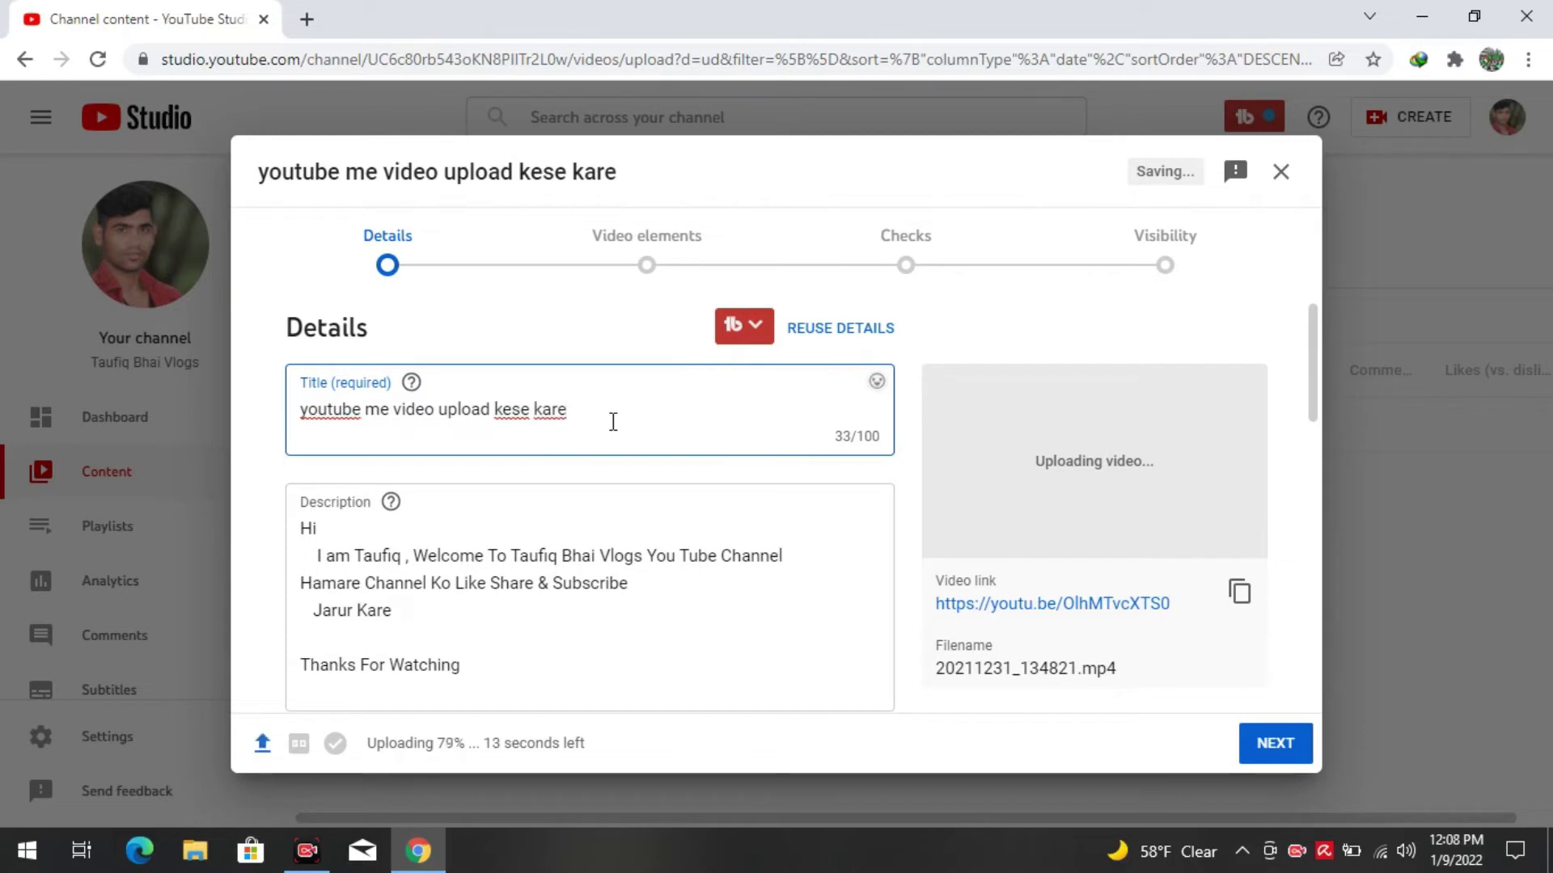
Add the video to the "My Video" playlist.
scroll(597, 594, "down", 3)
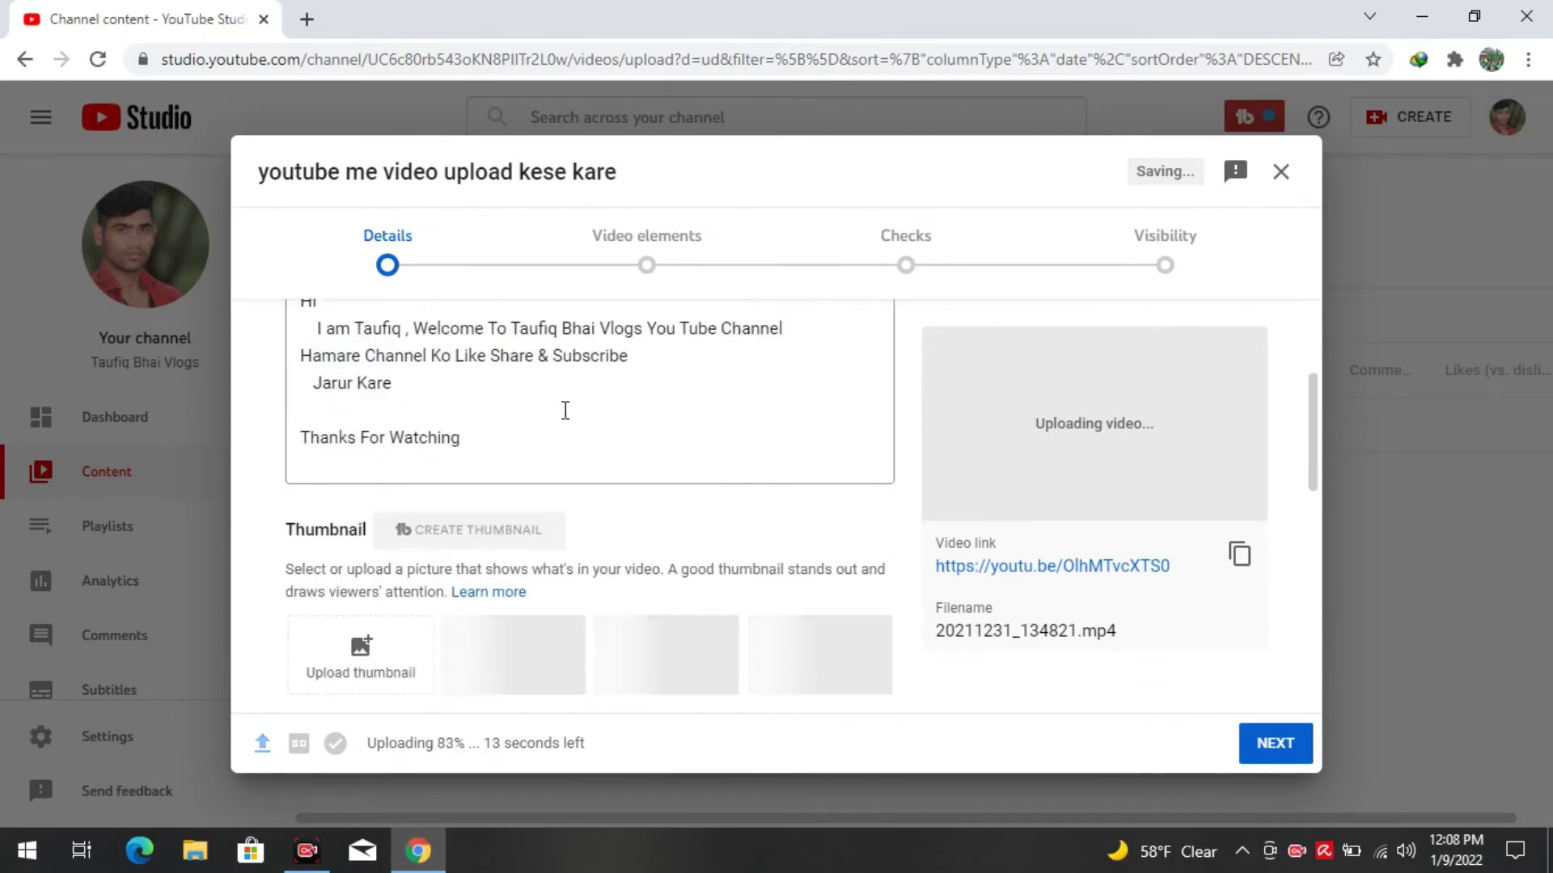
scroll(579, 436, "up", 3)
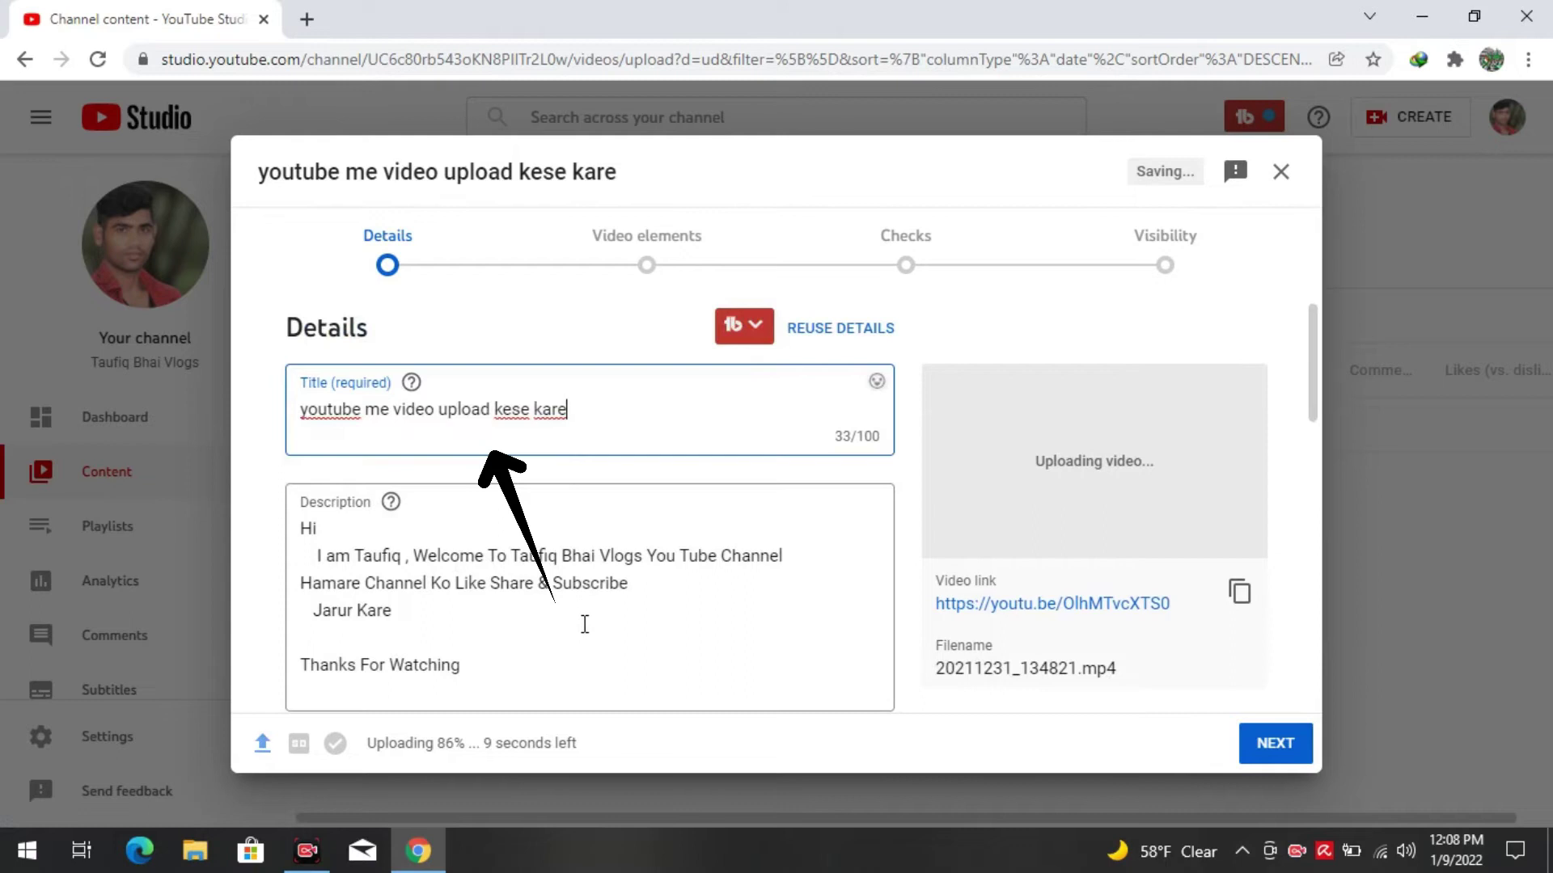
scroll(583, 623, "down", 2)
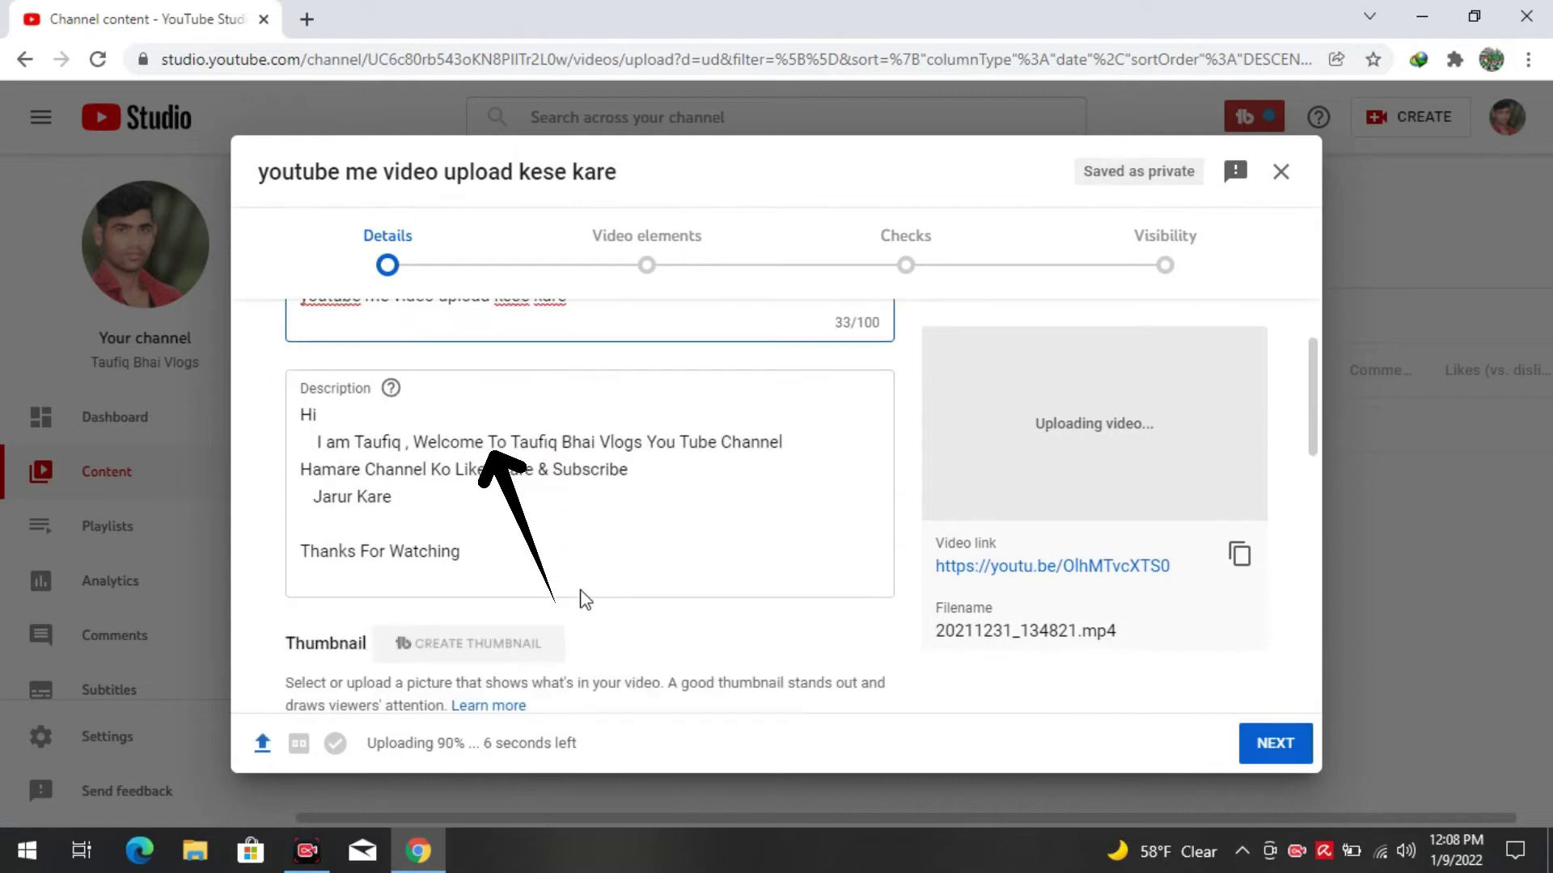
scroll(596, 534, "down", 4)
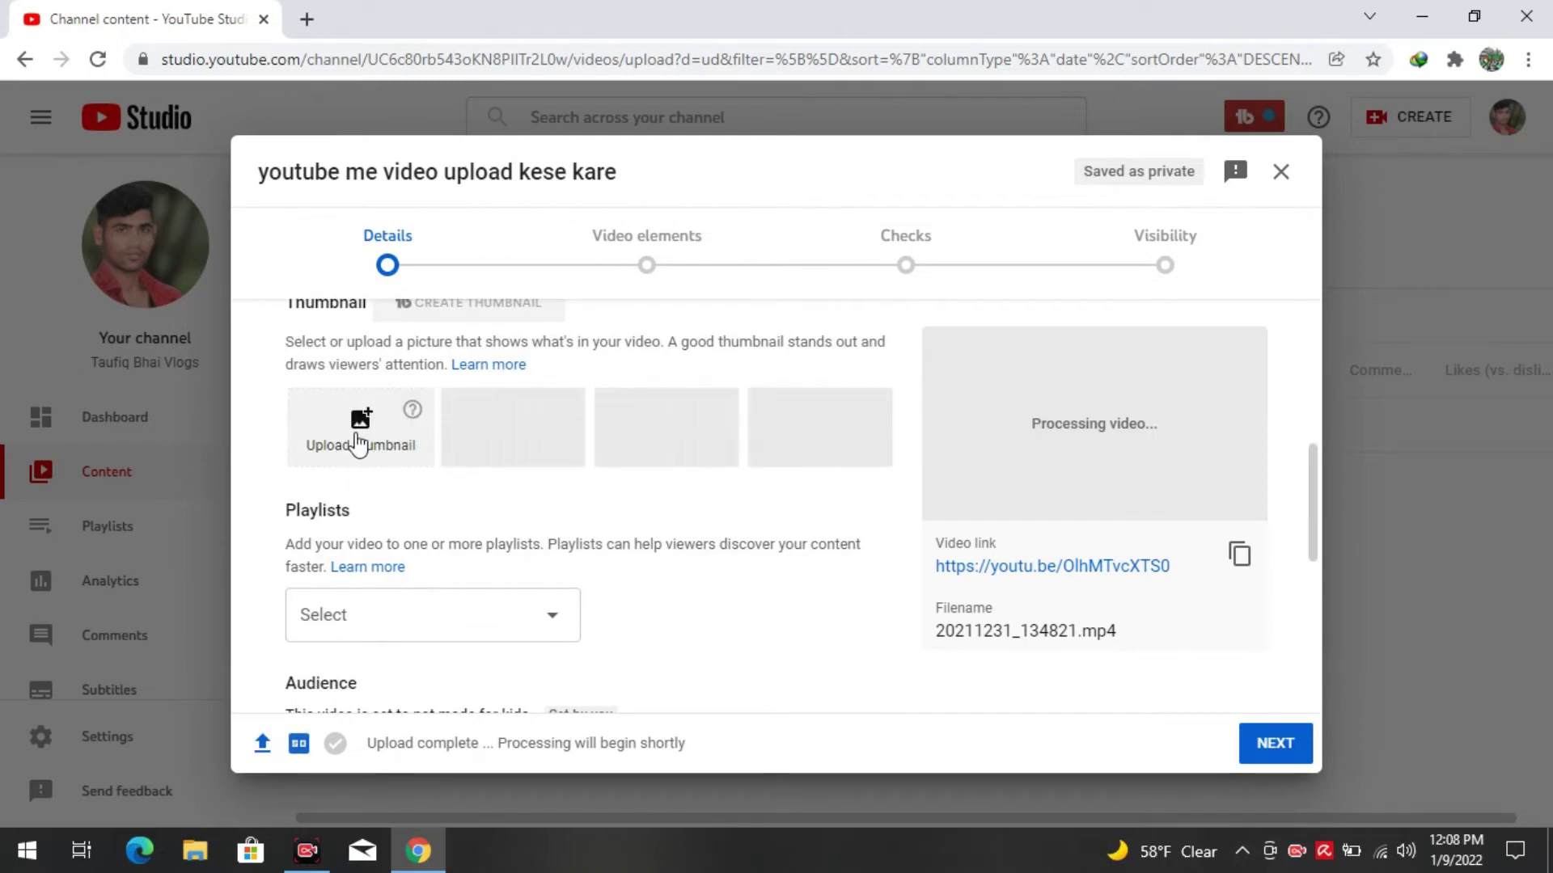
scroll(624, 596, "down", 3)
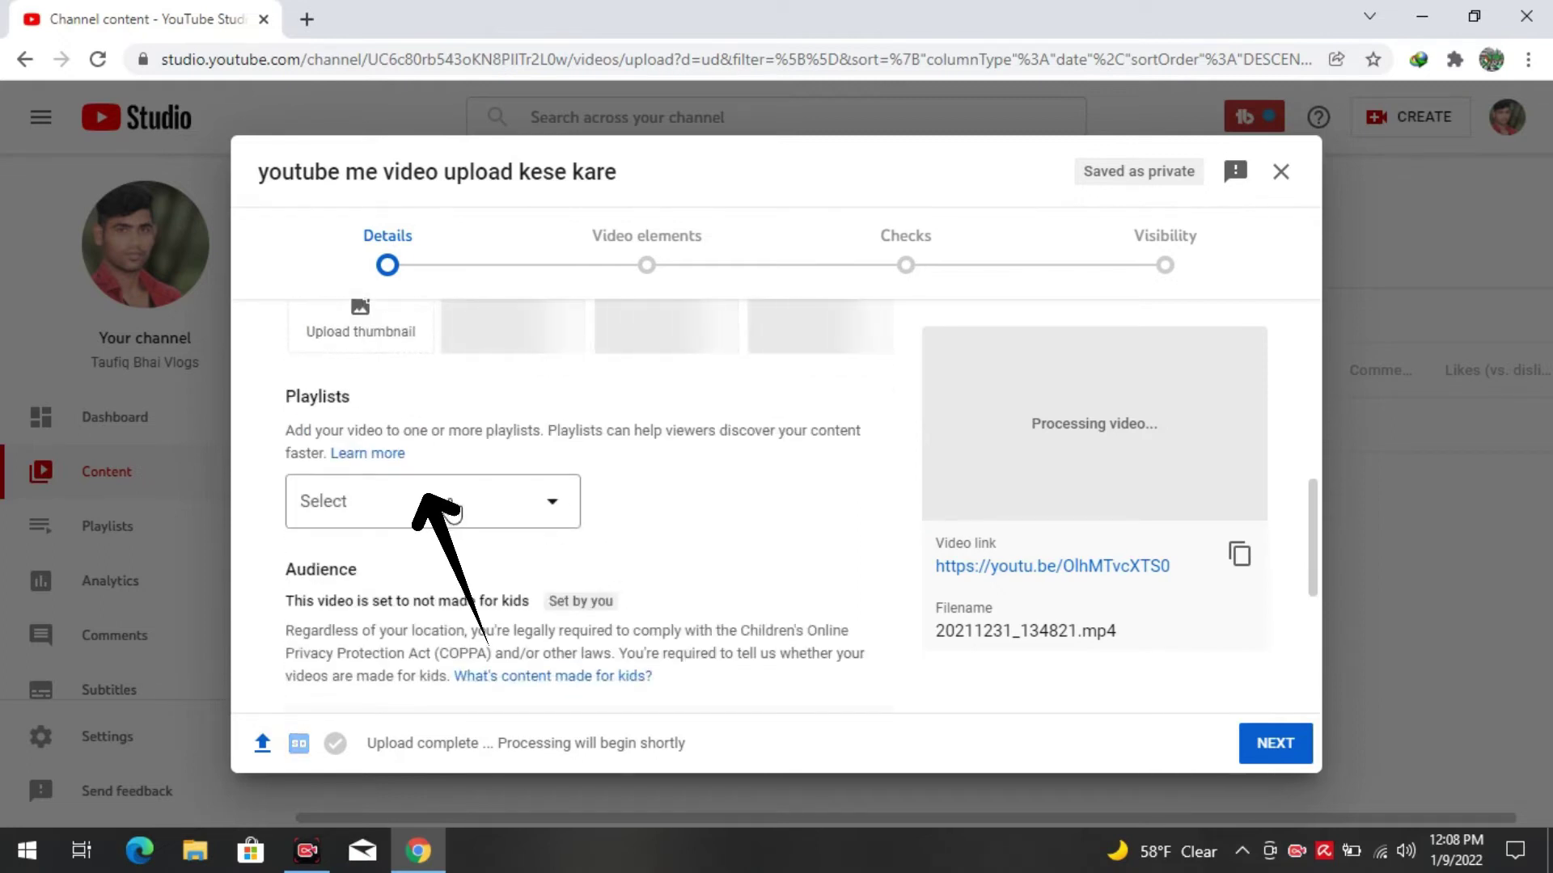
left_click(452, 509)
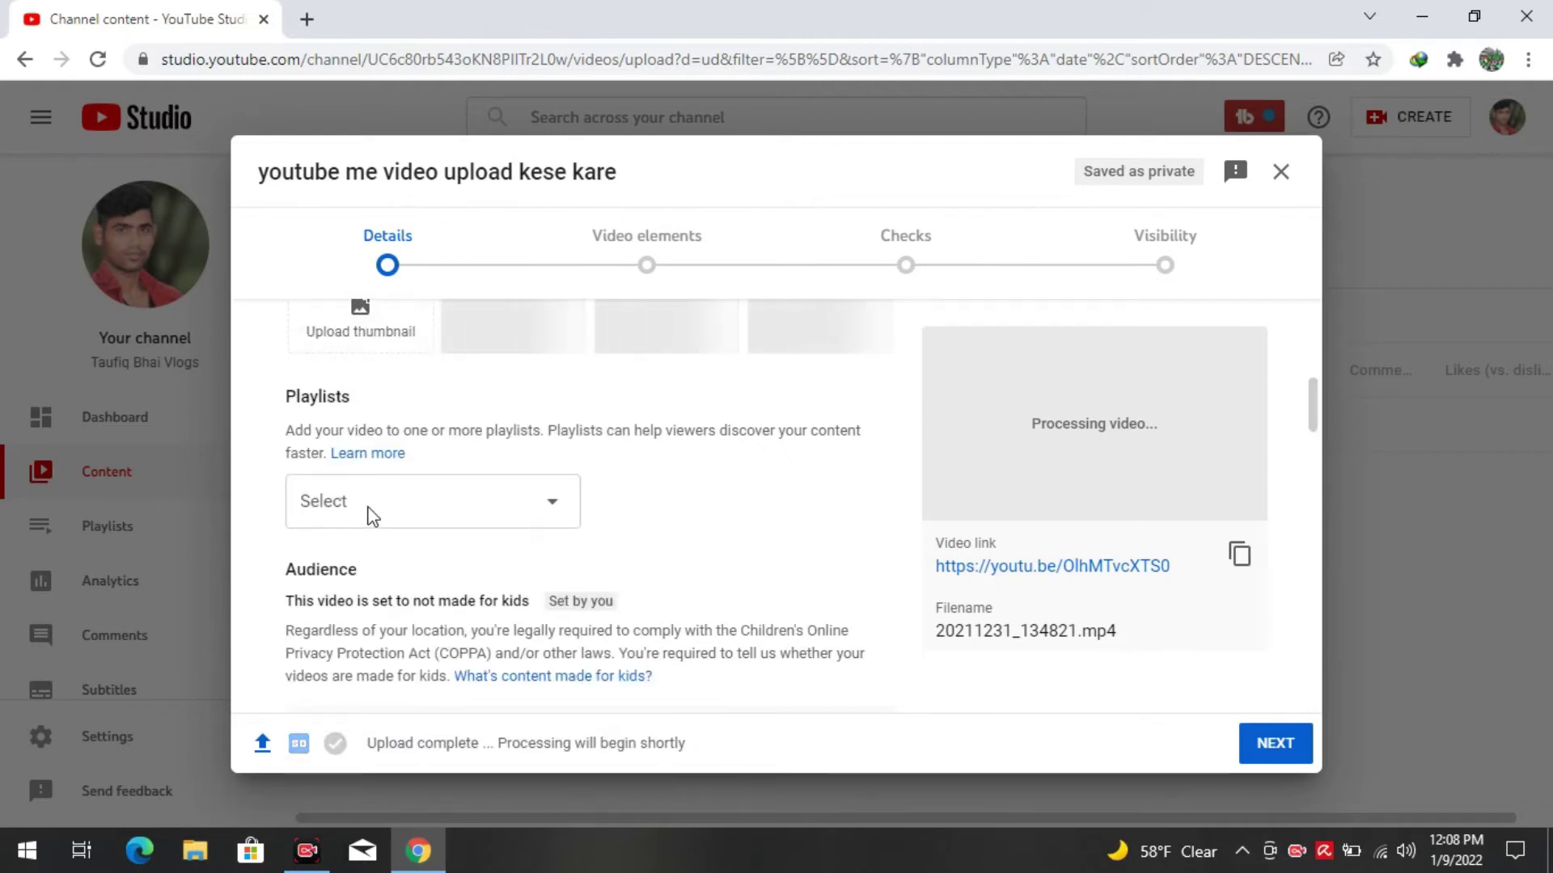
left_click(370, 517)
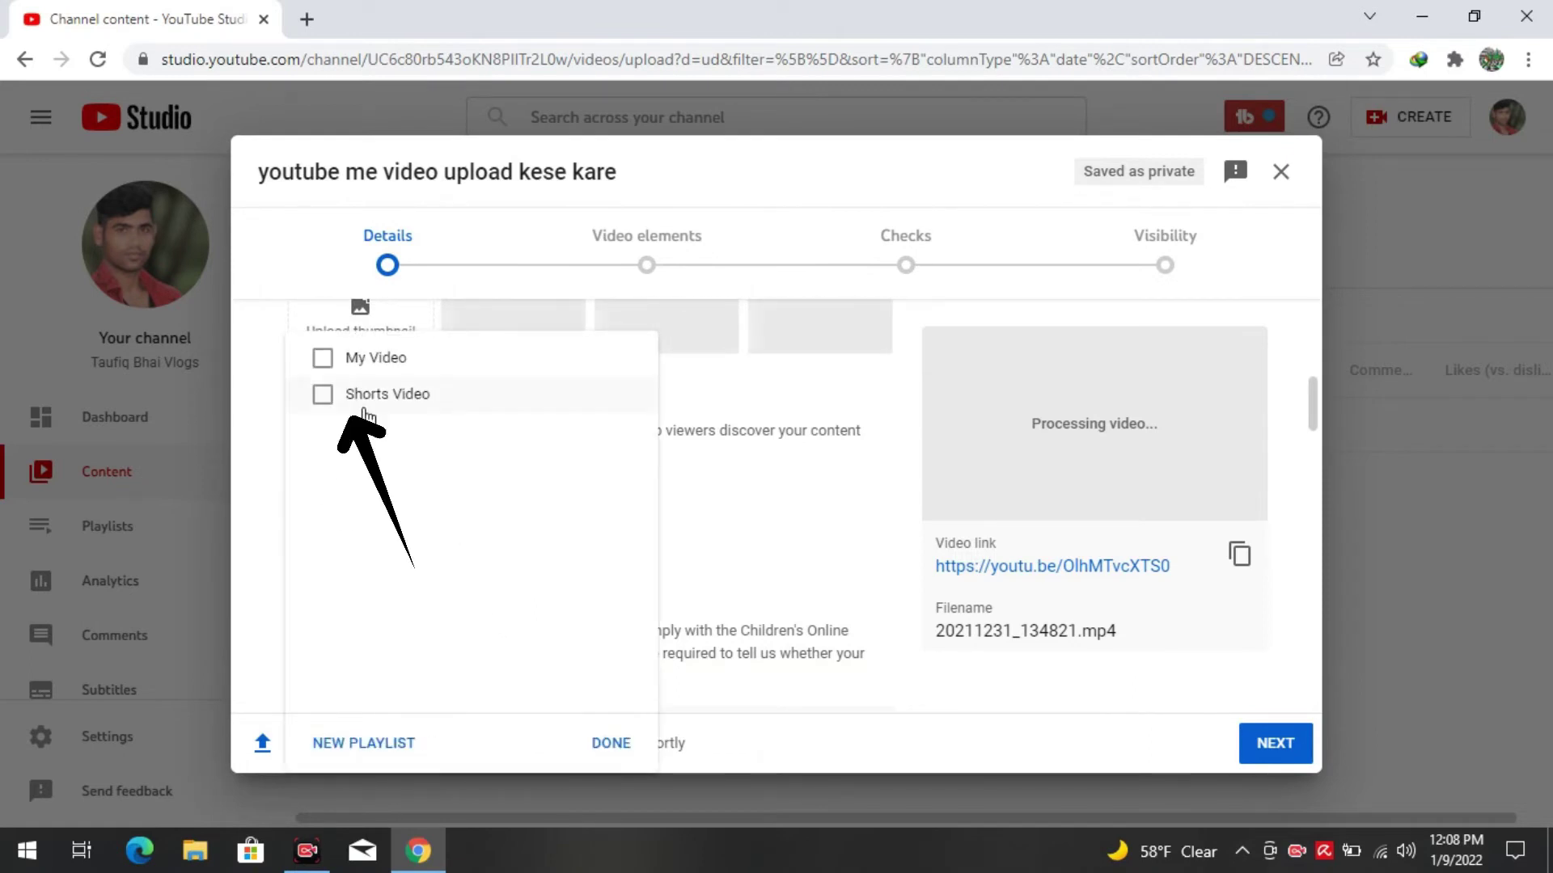
left_click(323, 358)
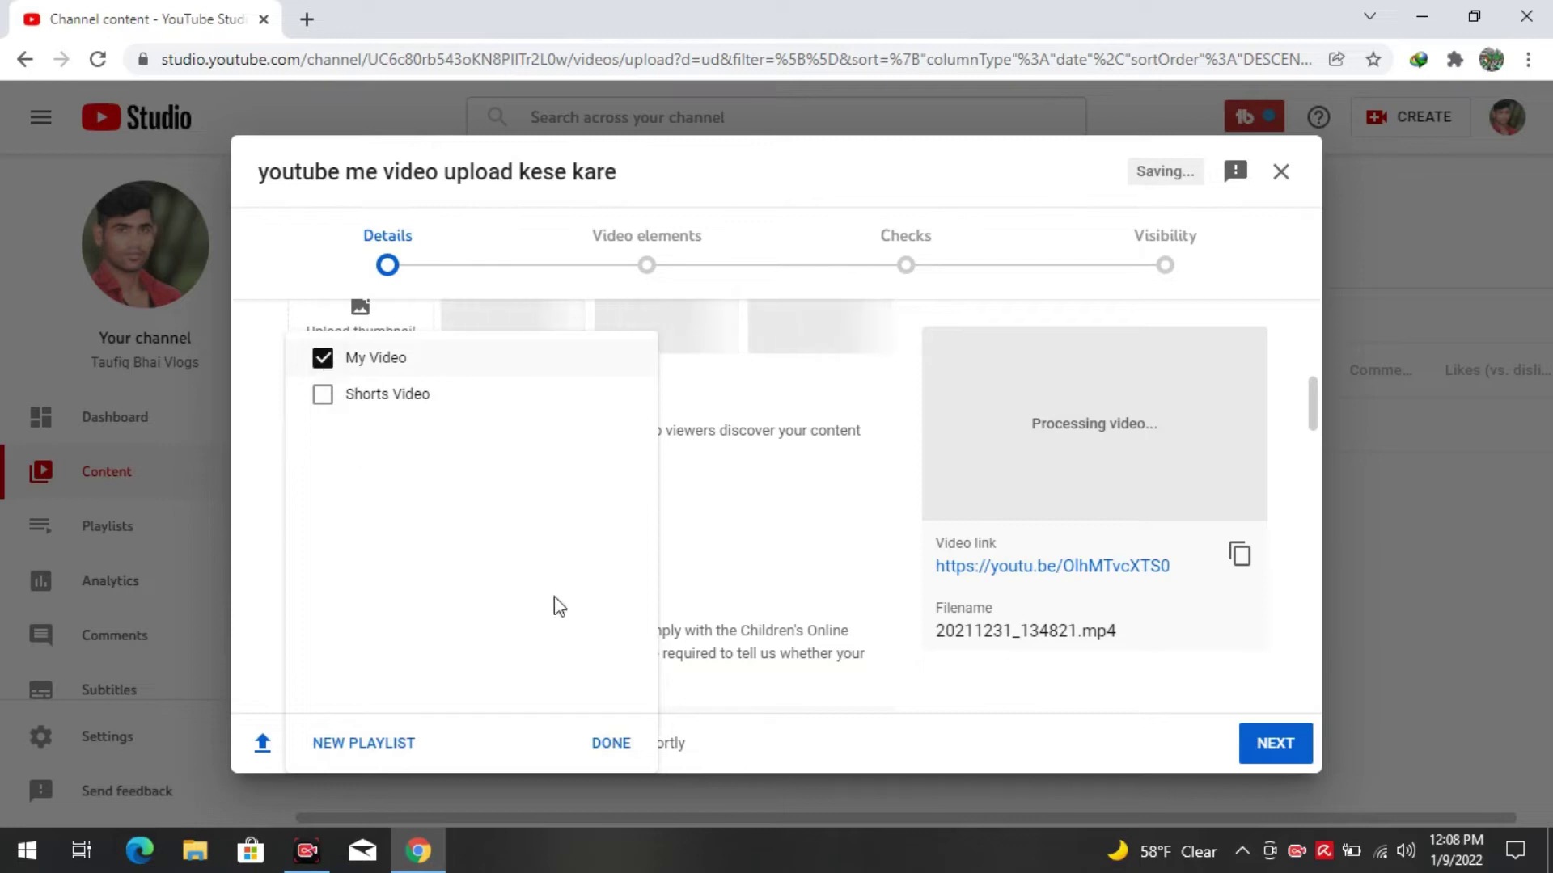
left_click(612, 744)
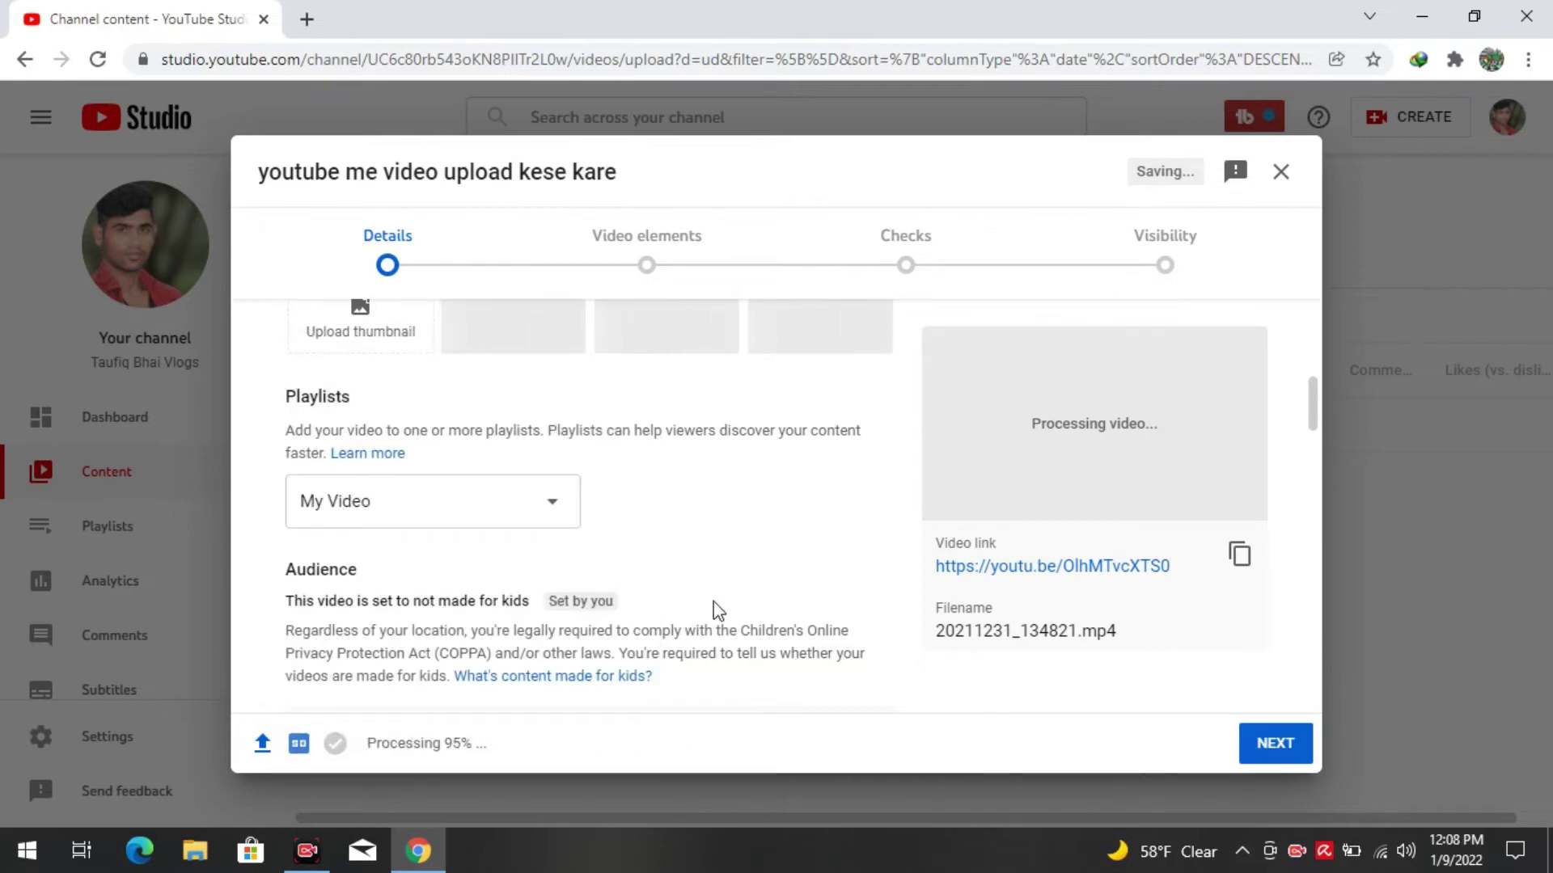
Review the video's audience, paid promotion, tags, language, Shorts sampling, category and comment settings, and recheck the title, description, thumbnail and playlist.
scroll(714, 608, "down", 5)
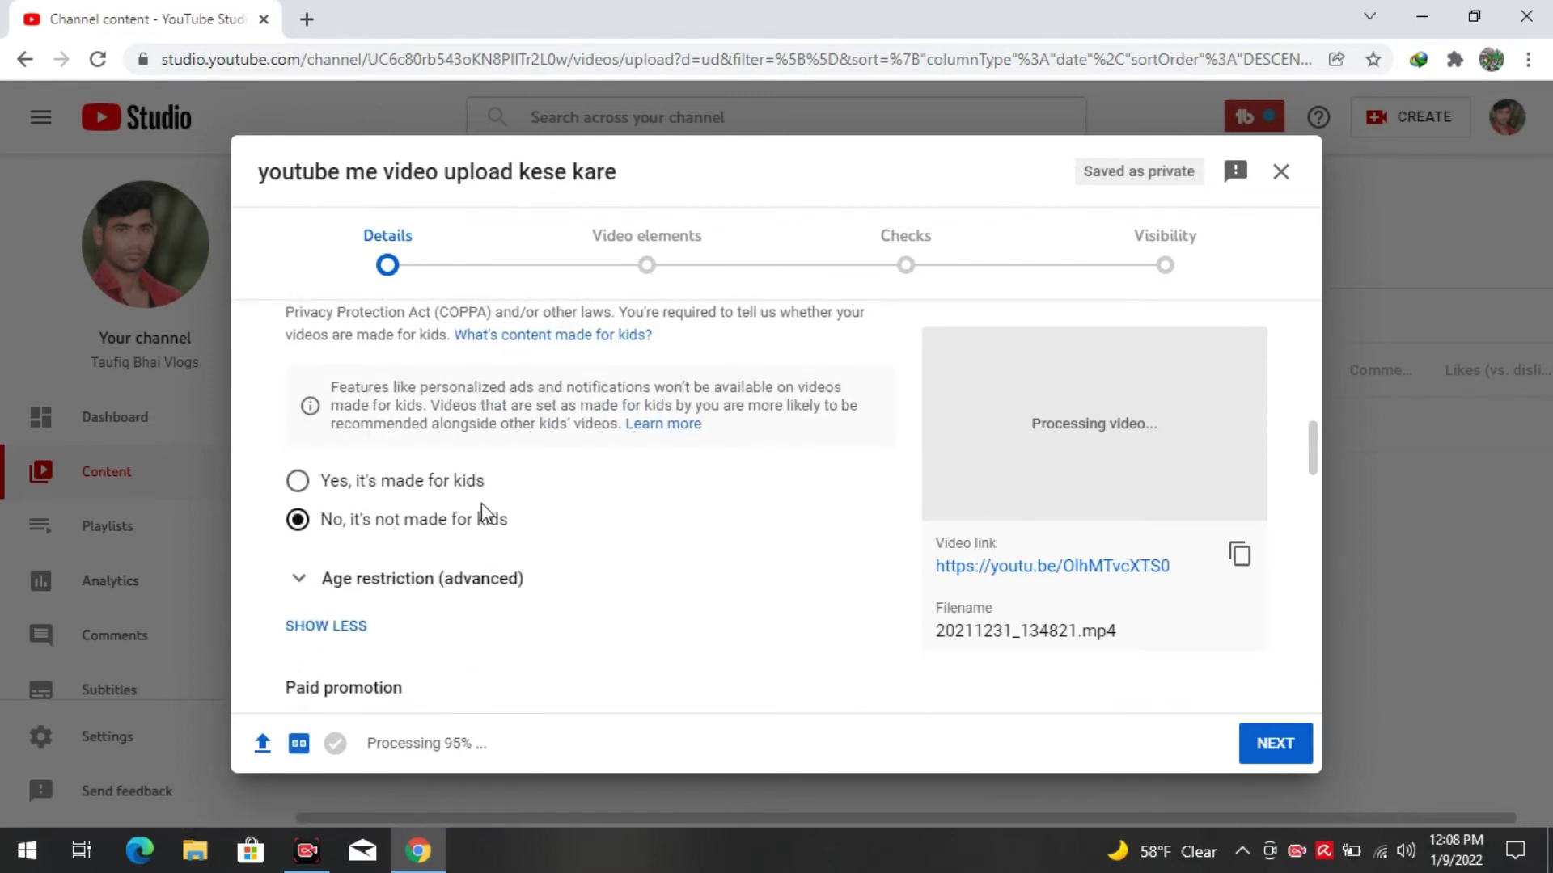
scroll(572, 548, "down", 4)
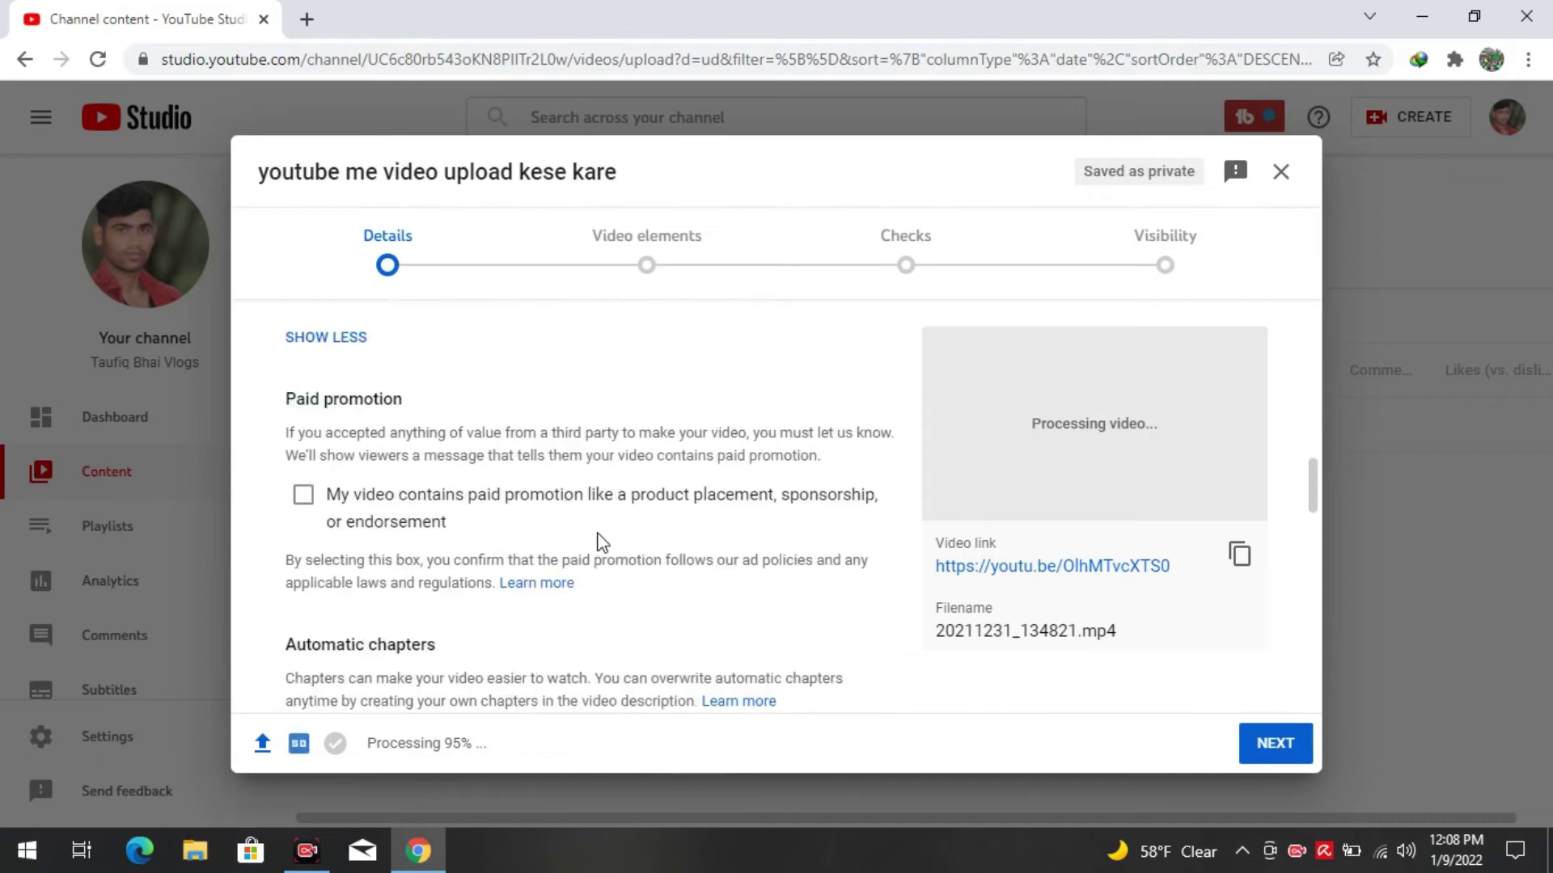
scroll(540, 511, "down", 5)
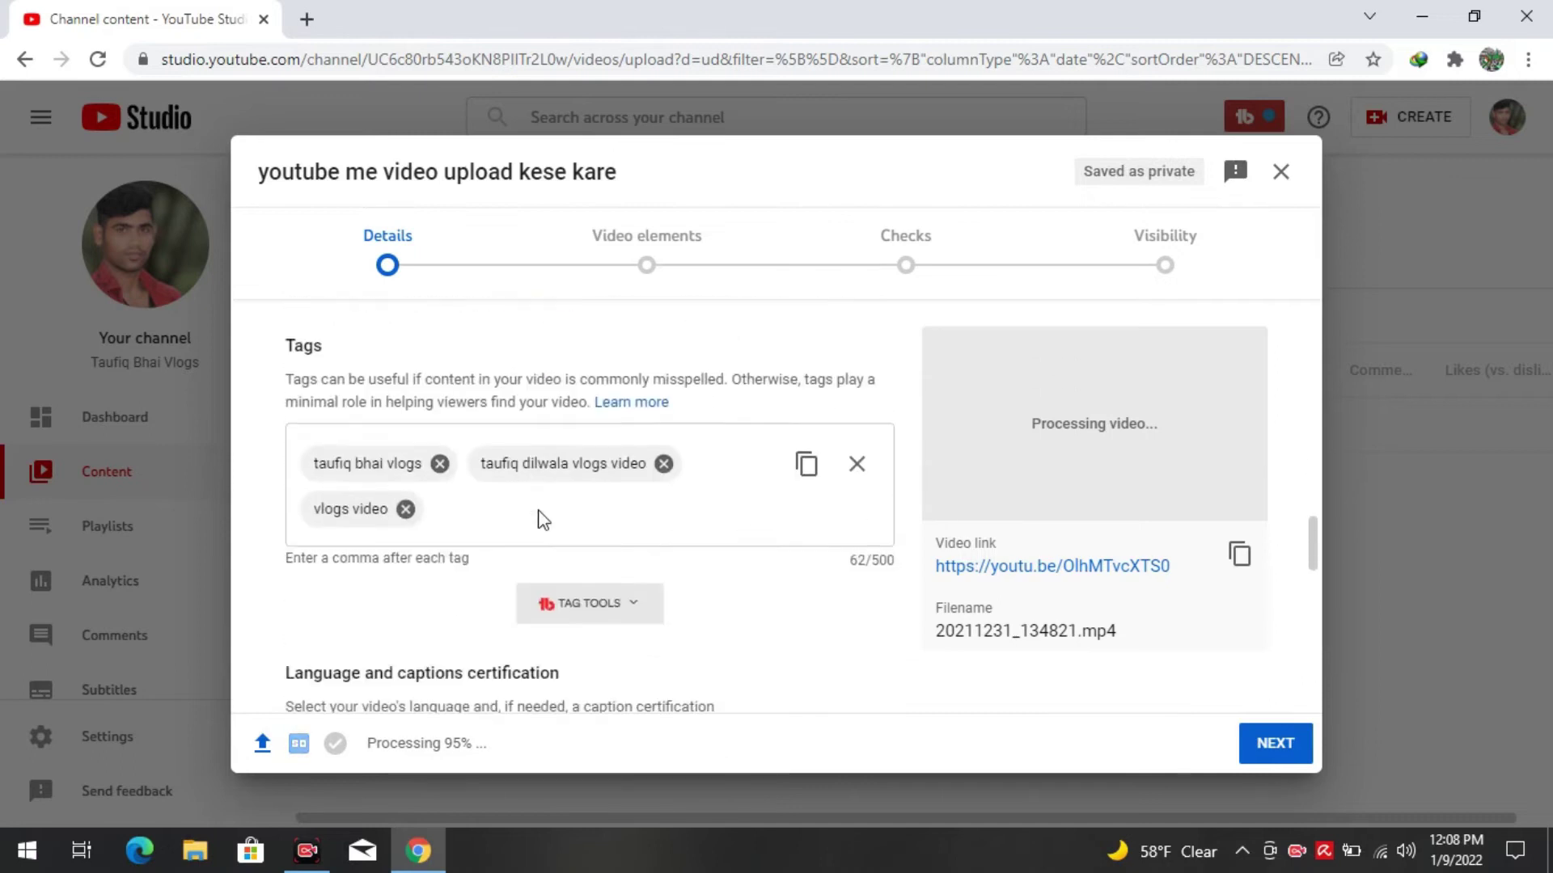
scroll(576, 464, "up", 3)
scroll(585, 437, "down", 3)
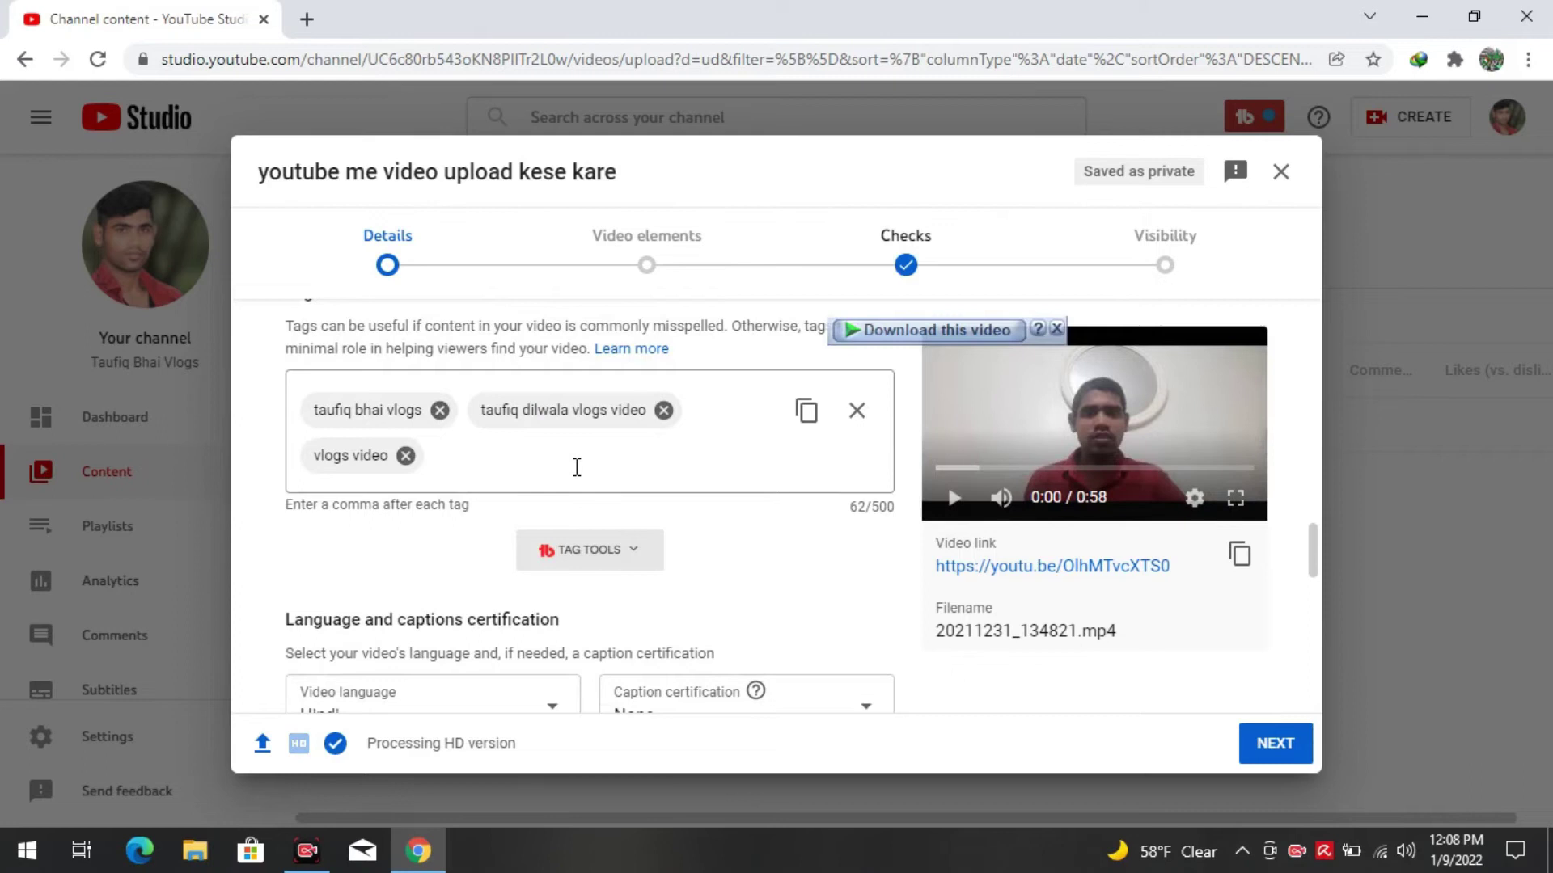
left_click(532, 462)
scroll(532, 462, "down", 8)
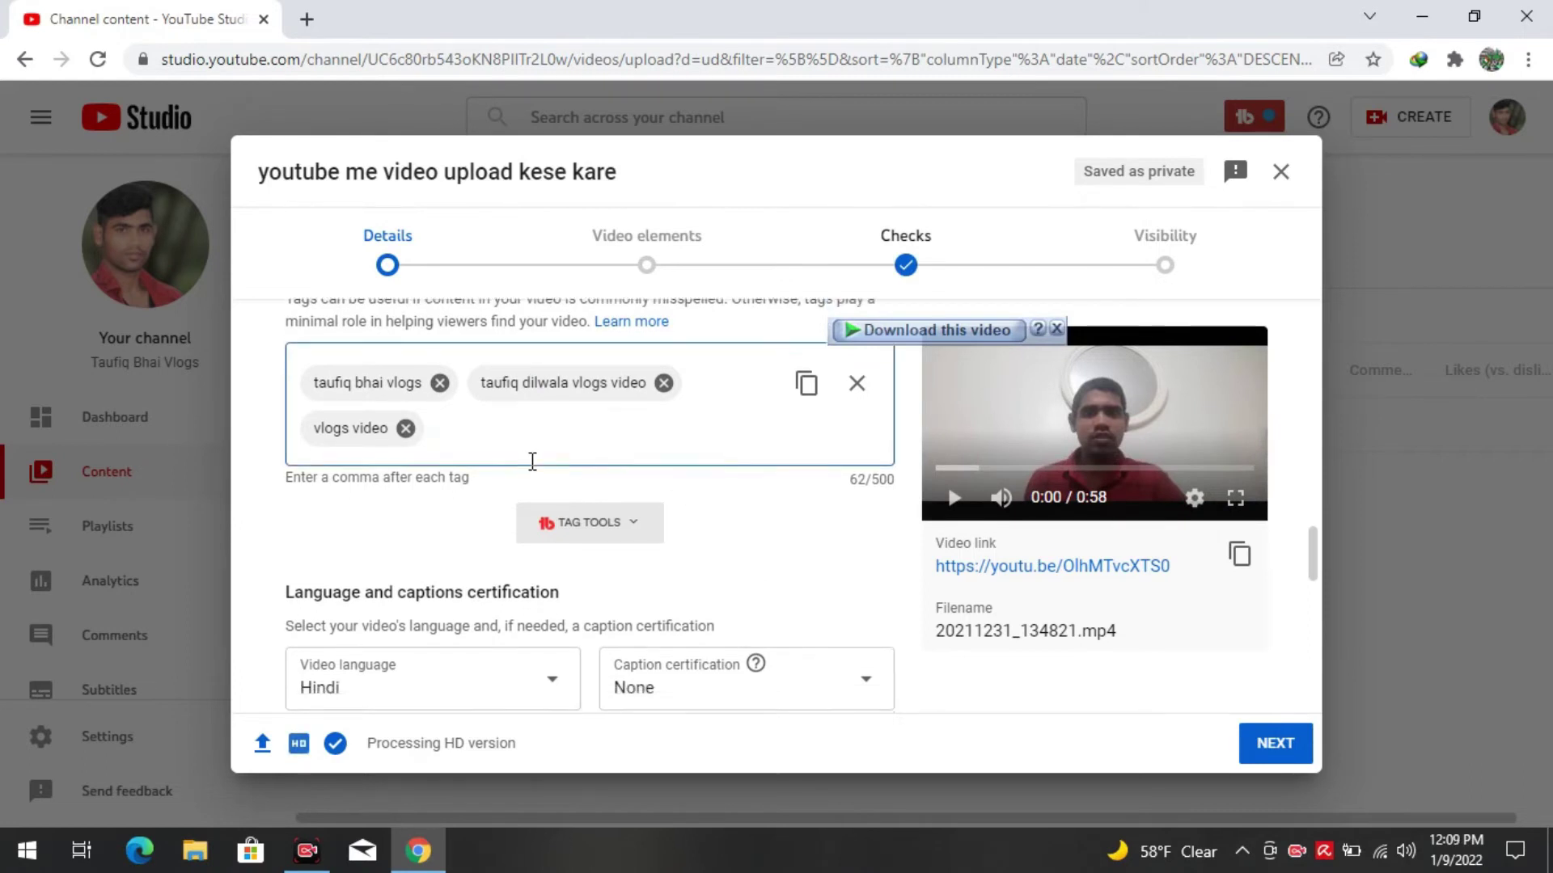
scroll(533, 470, "down", 5)
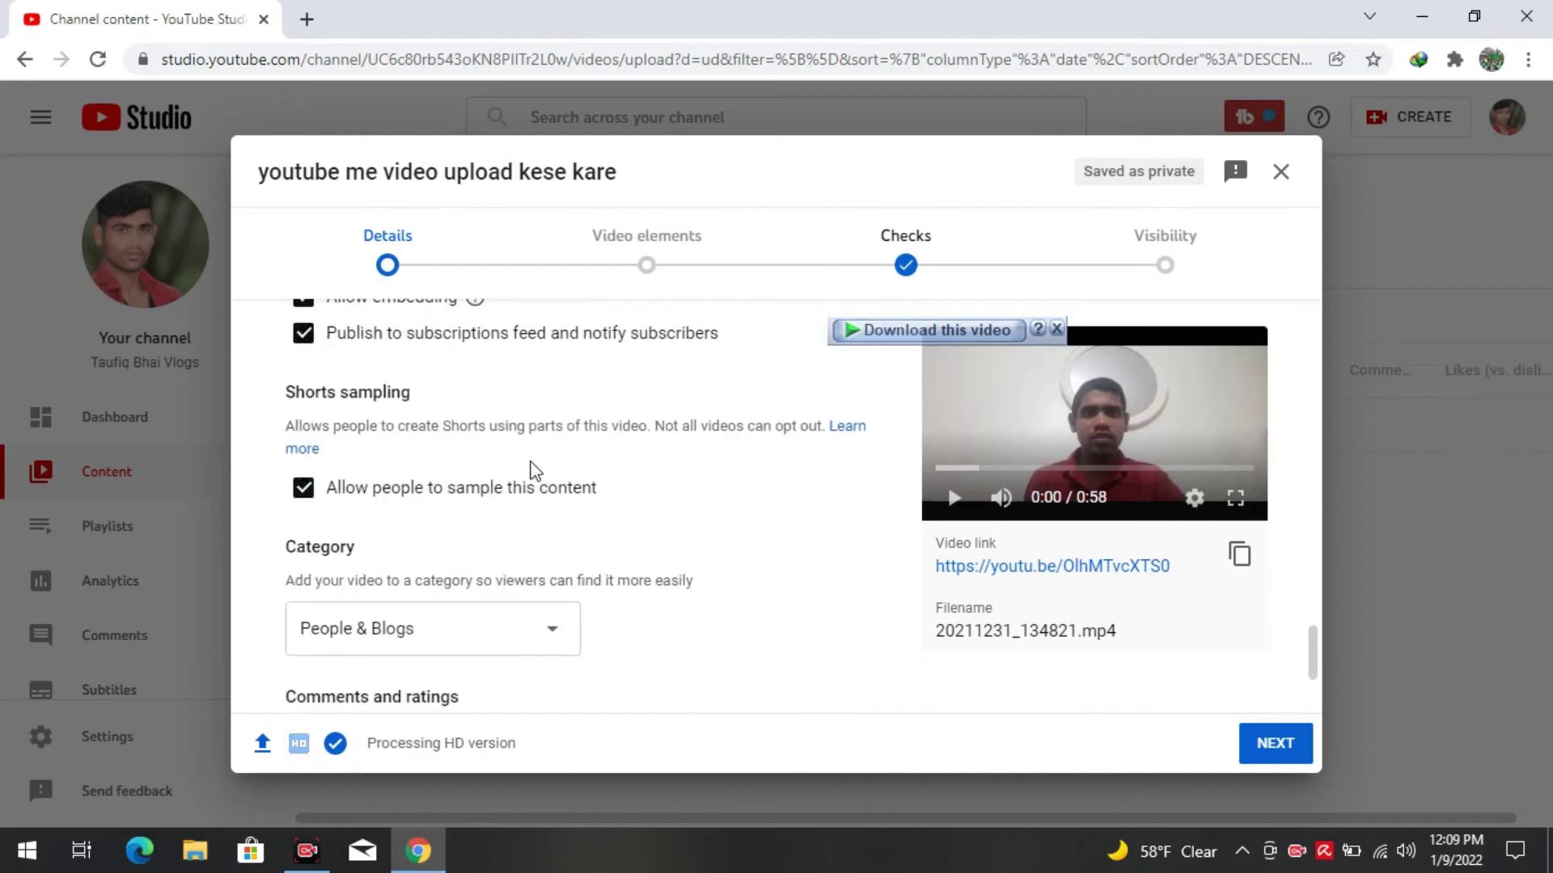
scroll(534, 471, "up", 5)
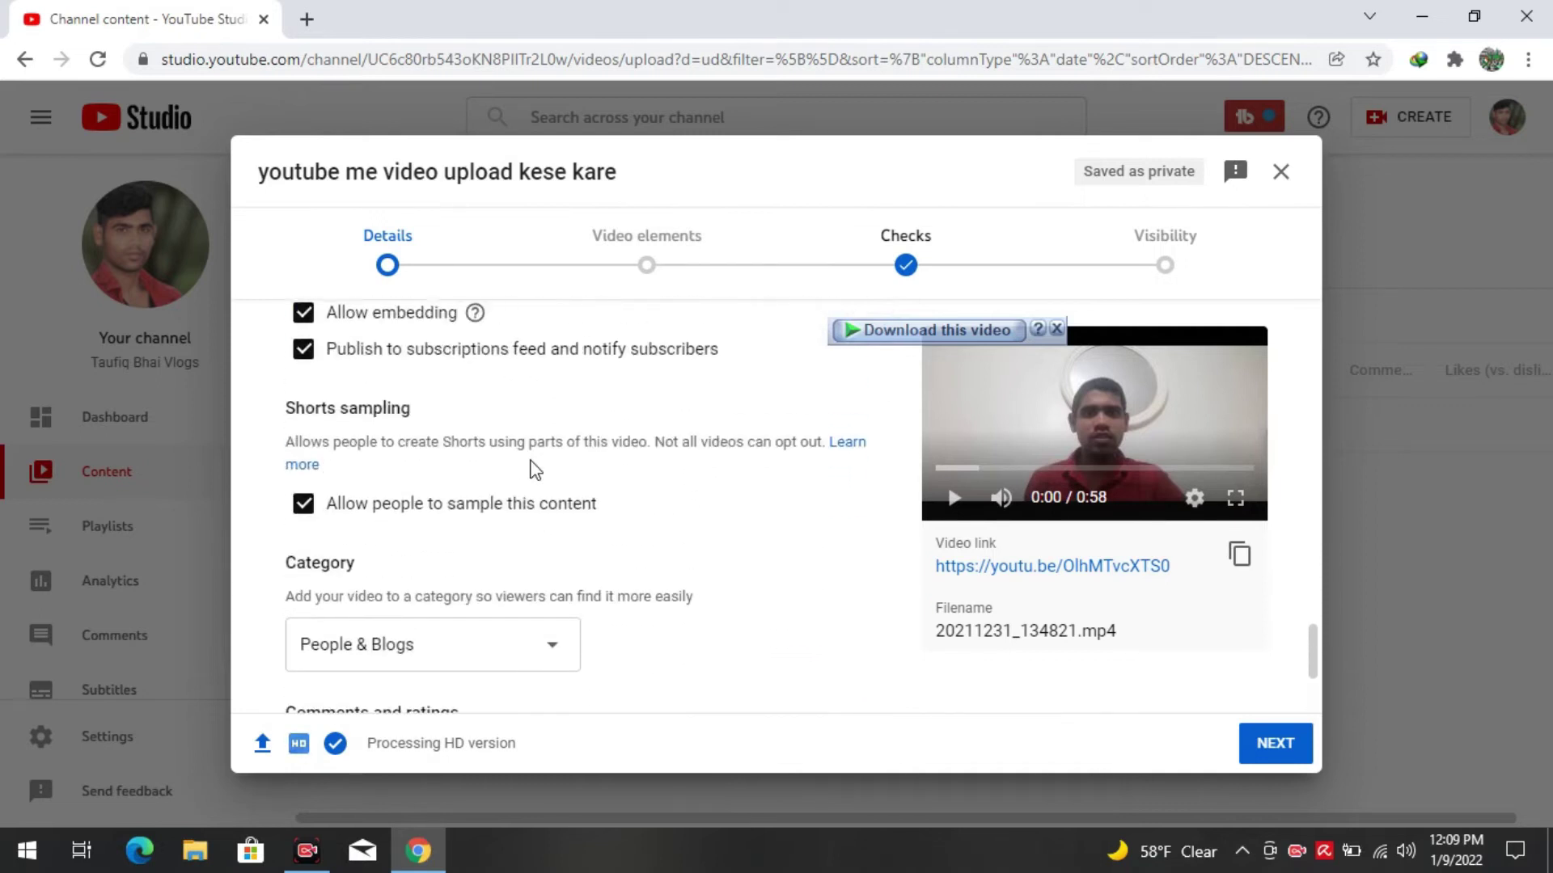
scroll(534, 471, "down", 5)
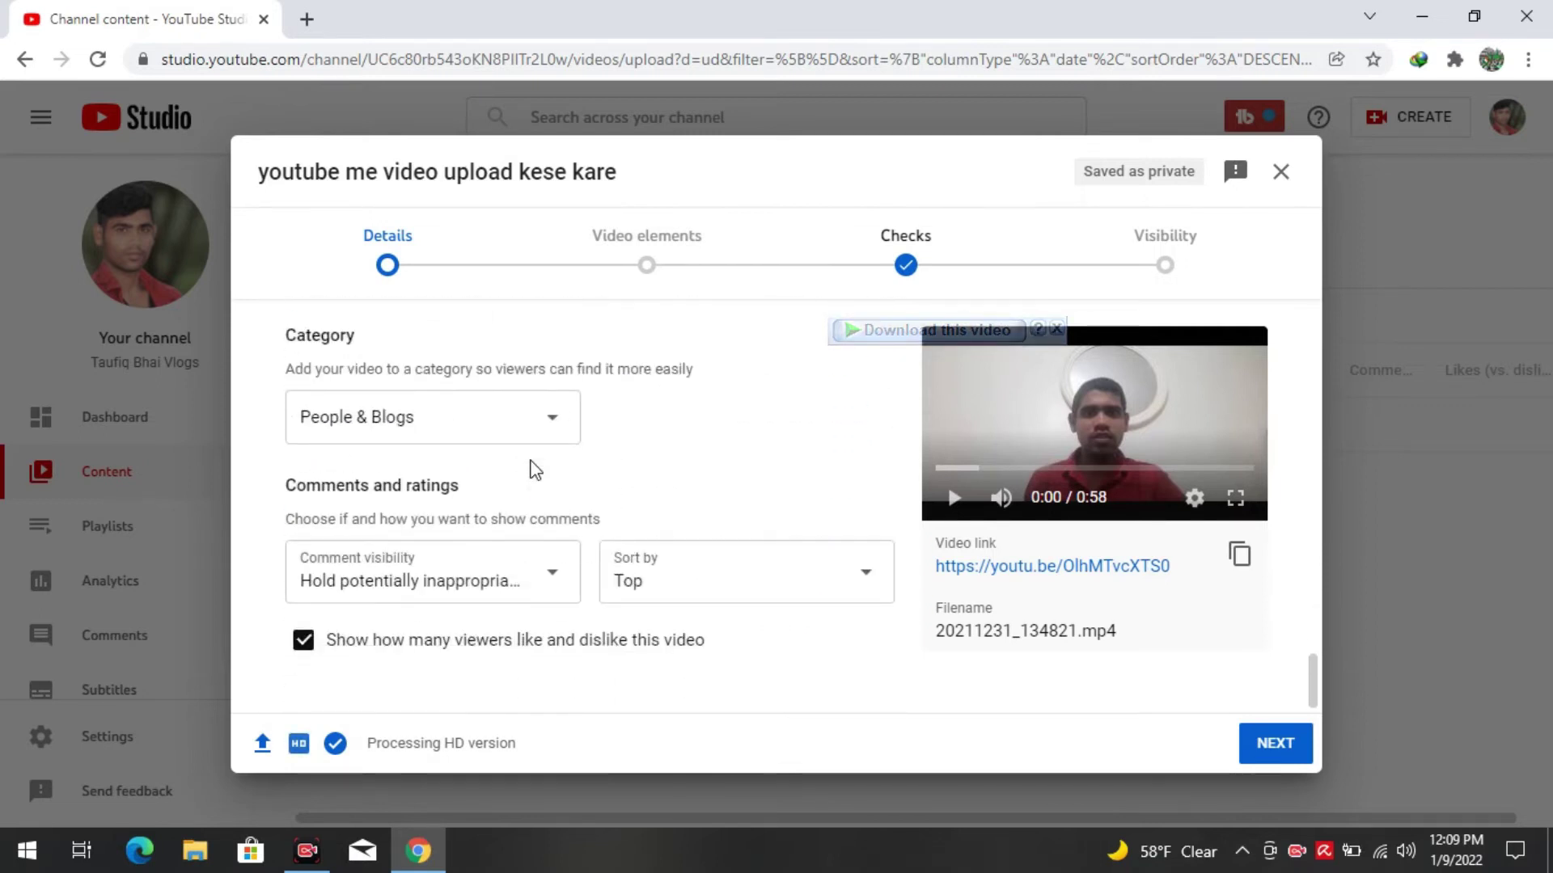
scroll(534, 470, "up", 10)
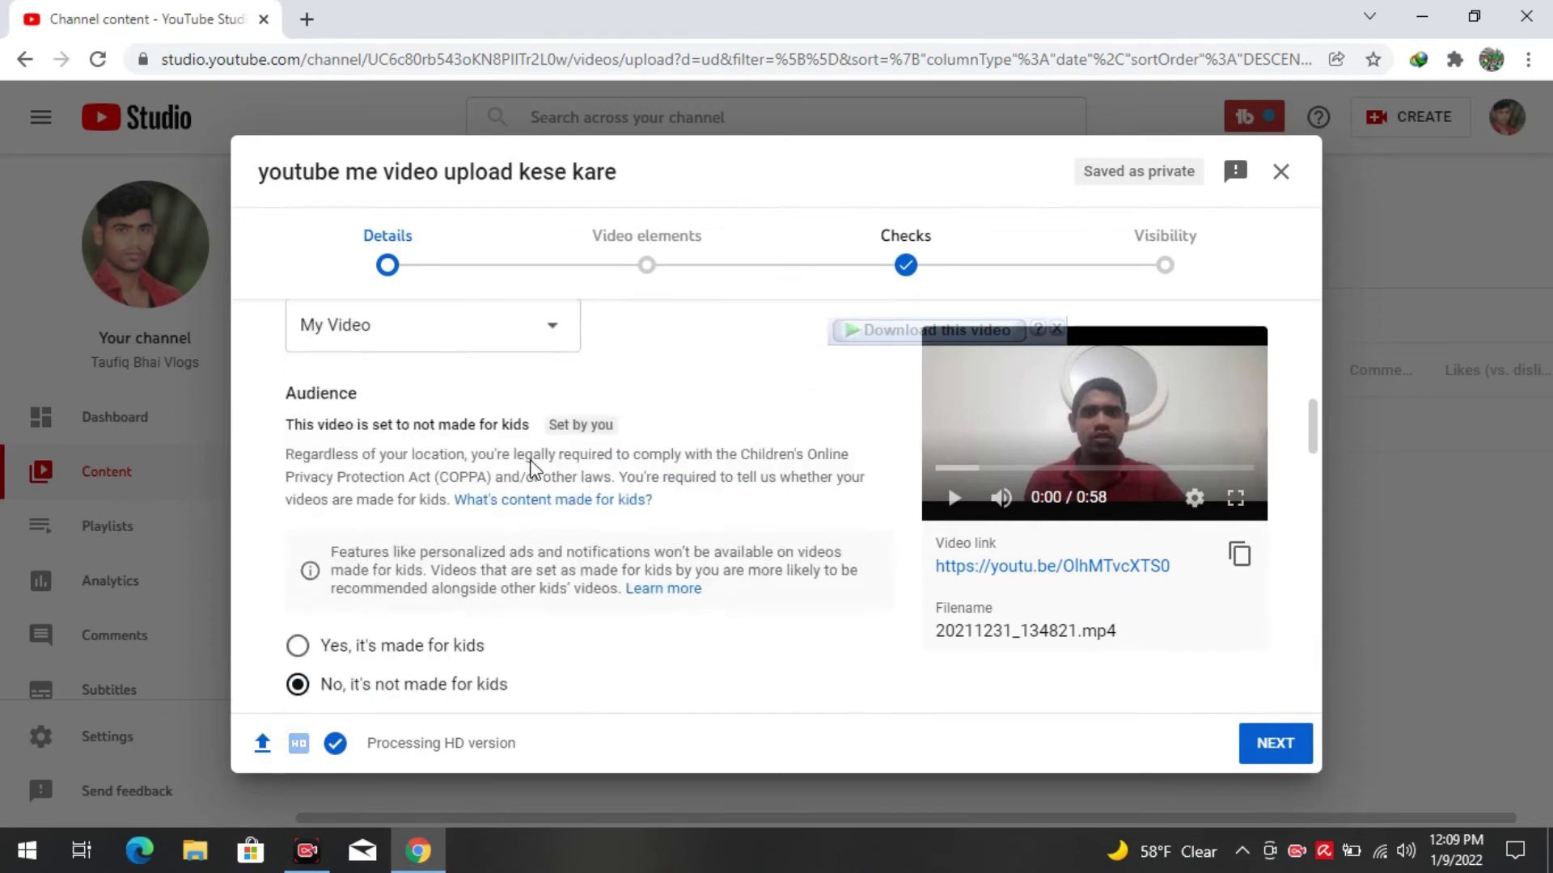
scroll(531, 467, "up", 5)
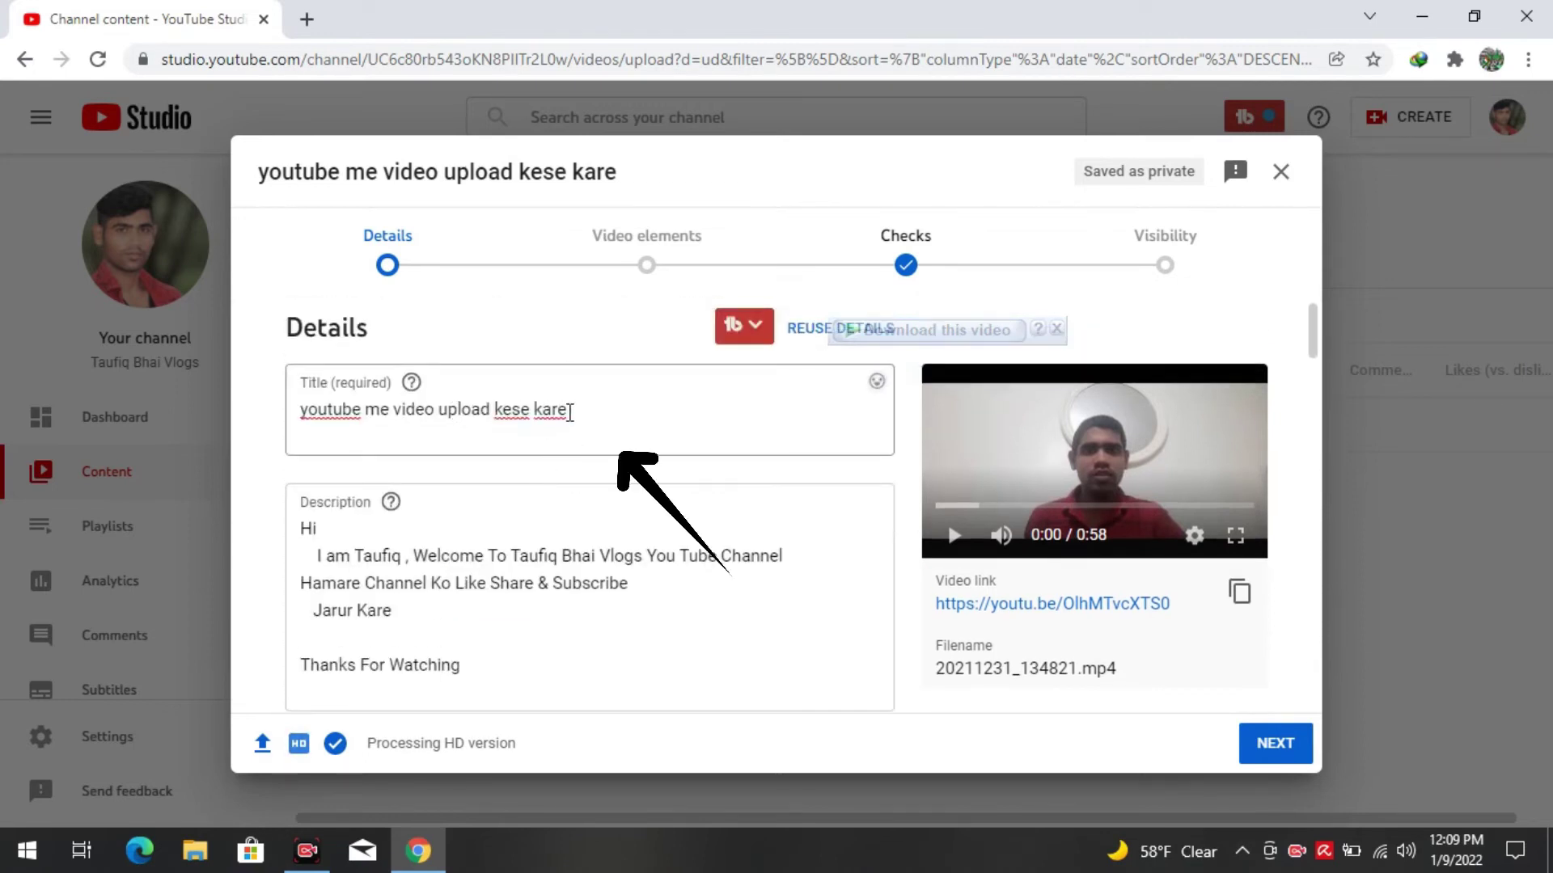
scroll(623, 635, "down", 5)
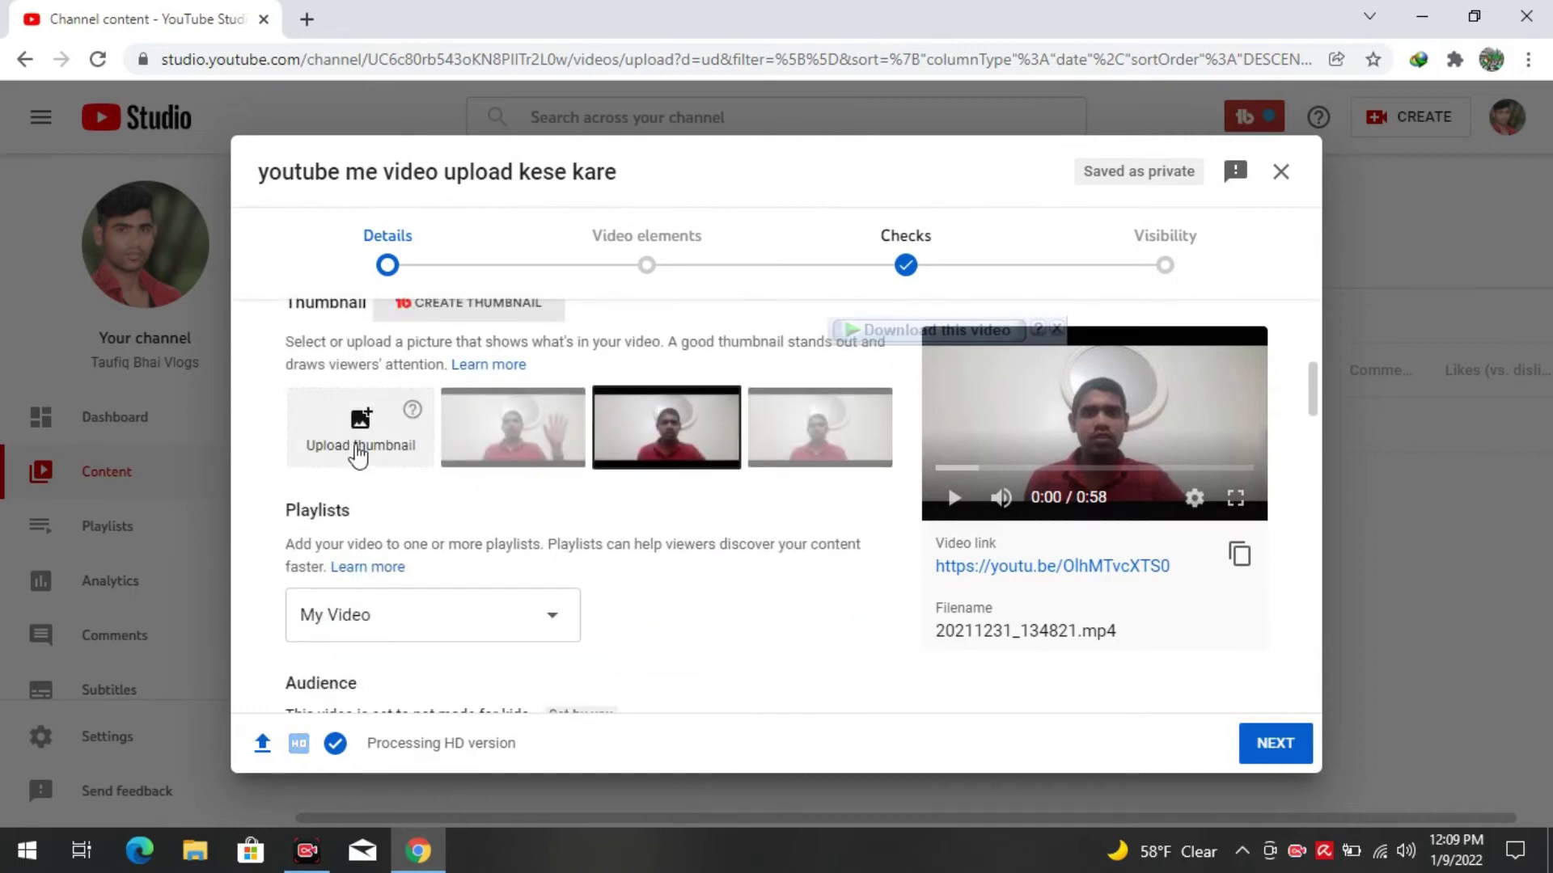
scroll(454, 624, "down", 1)
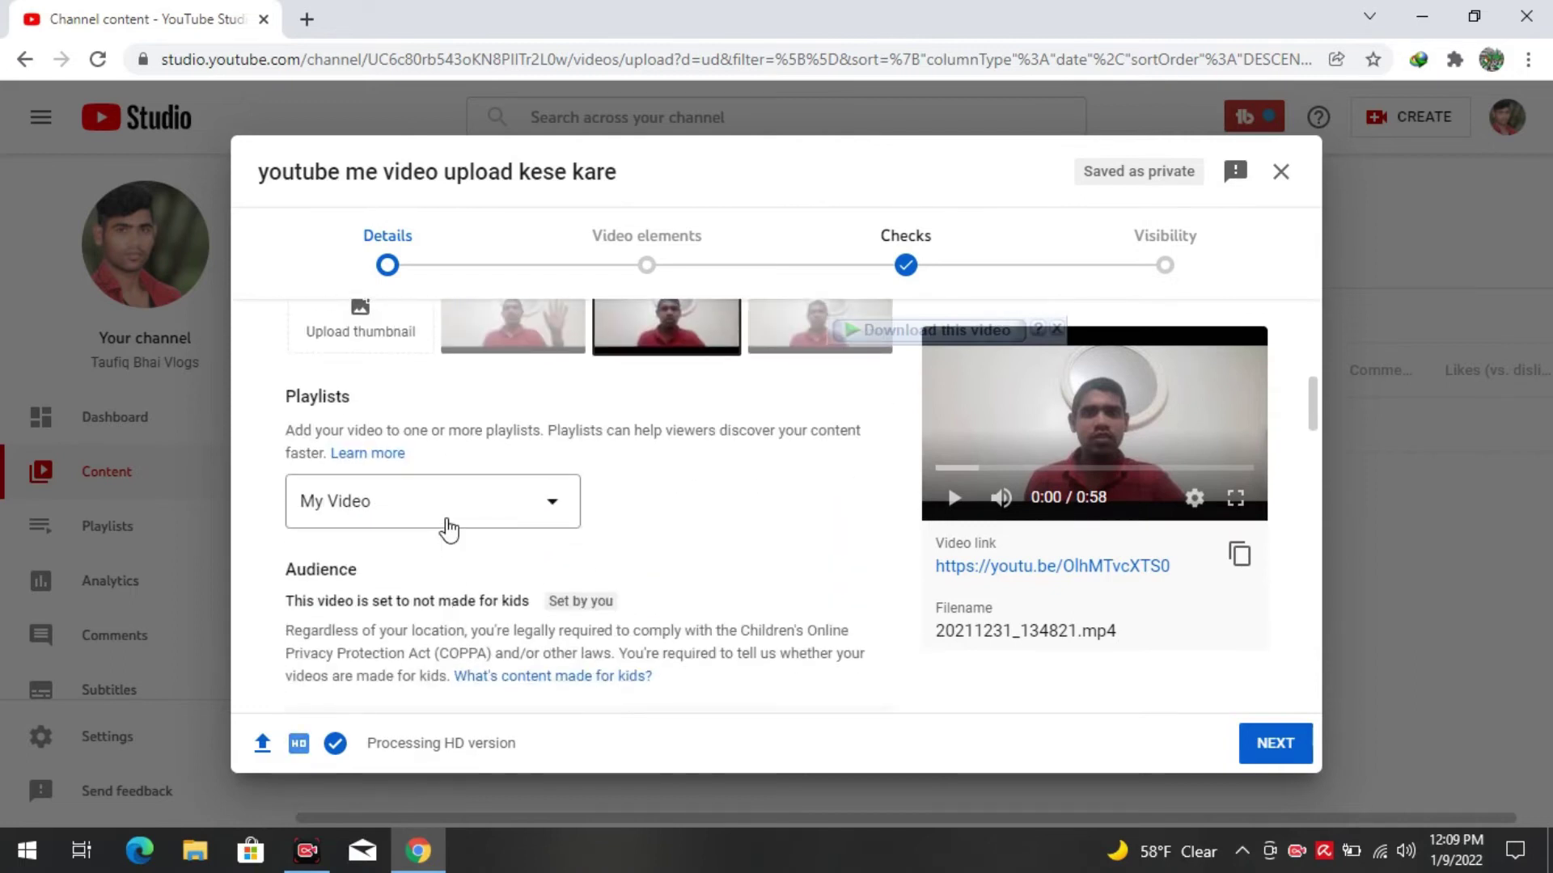
Recheck the audience, paid promotion and tag settings, and advance the upload through video elements and checks to the visibility stage.
scroll(449, 530, "down", 4)
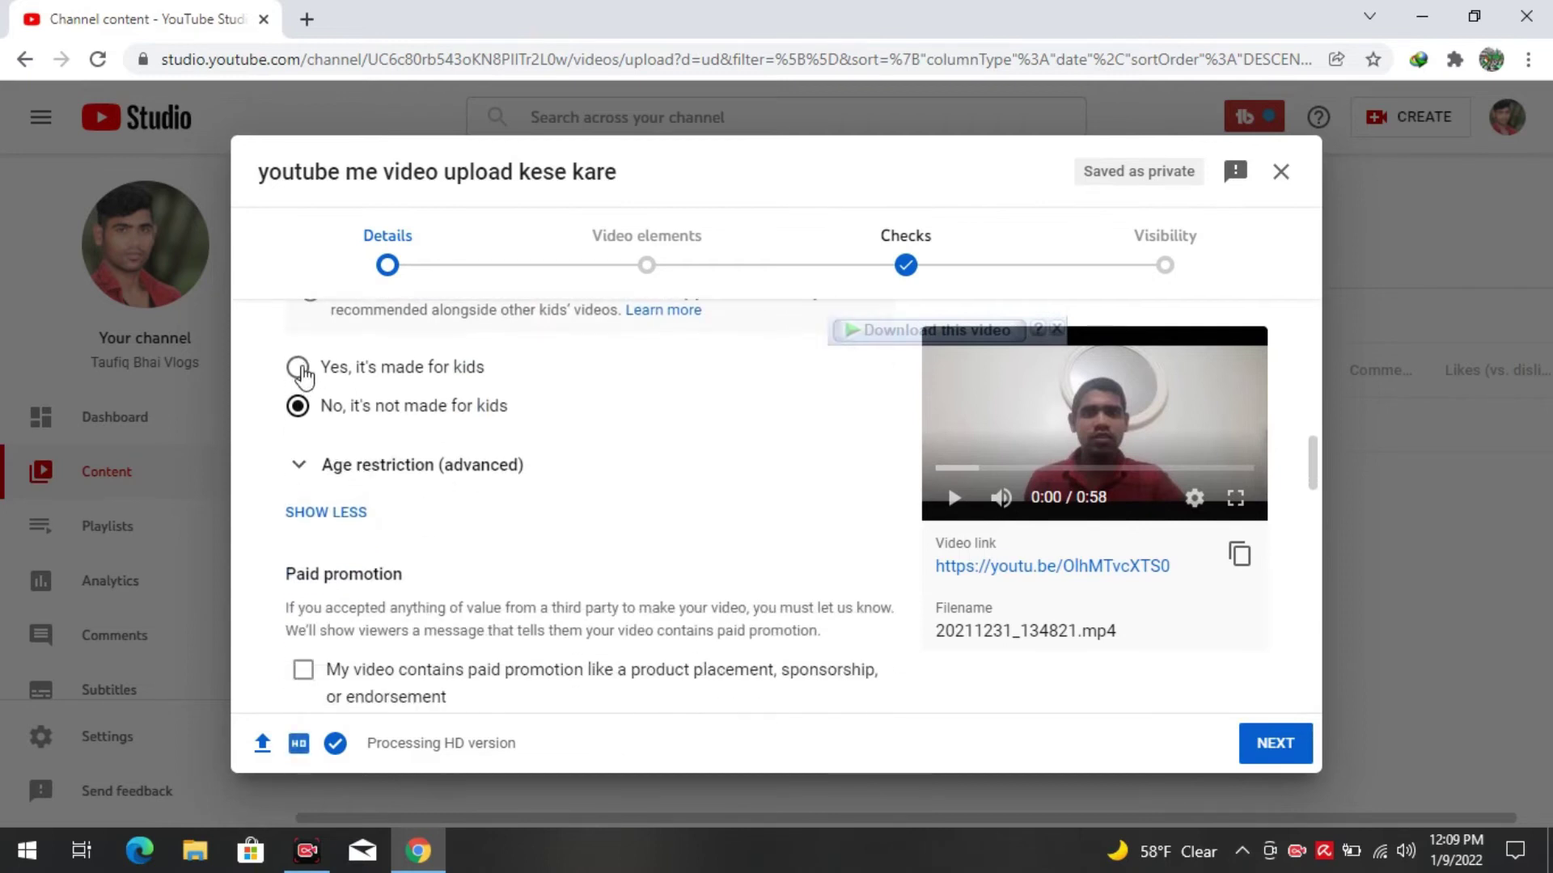
scroll(498, 461, "down", 2)
scroll(497, 461, "down", 5)
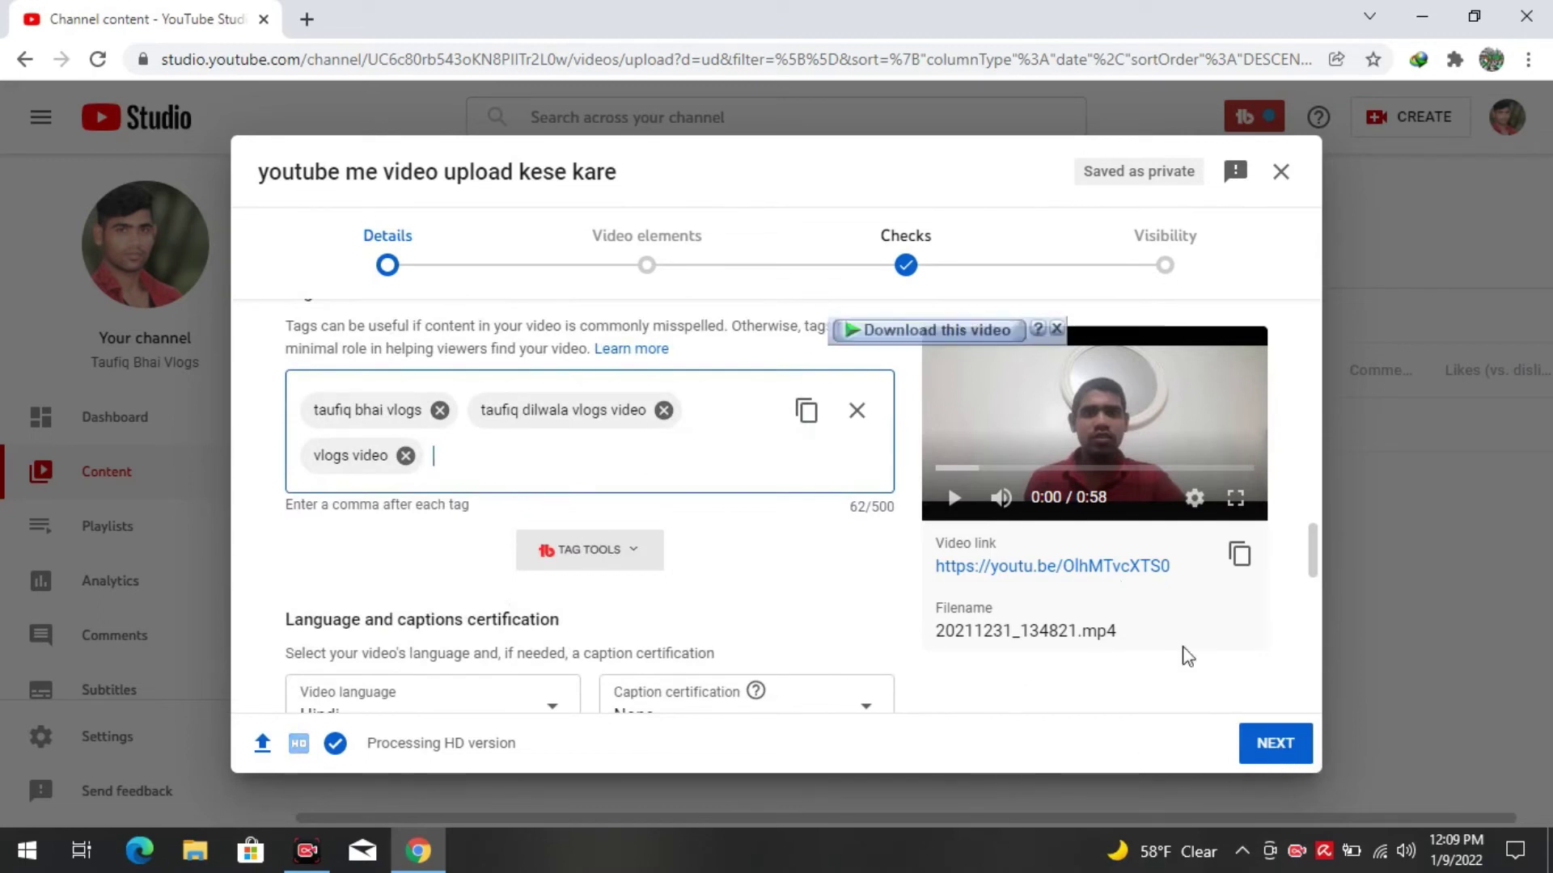
left_click(1266, 752)
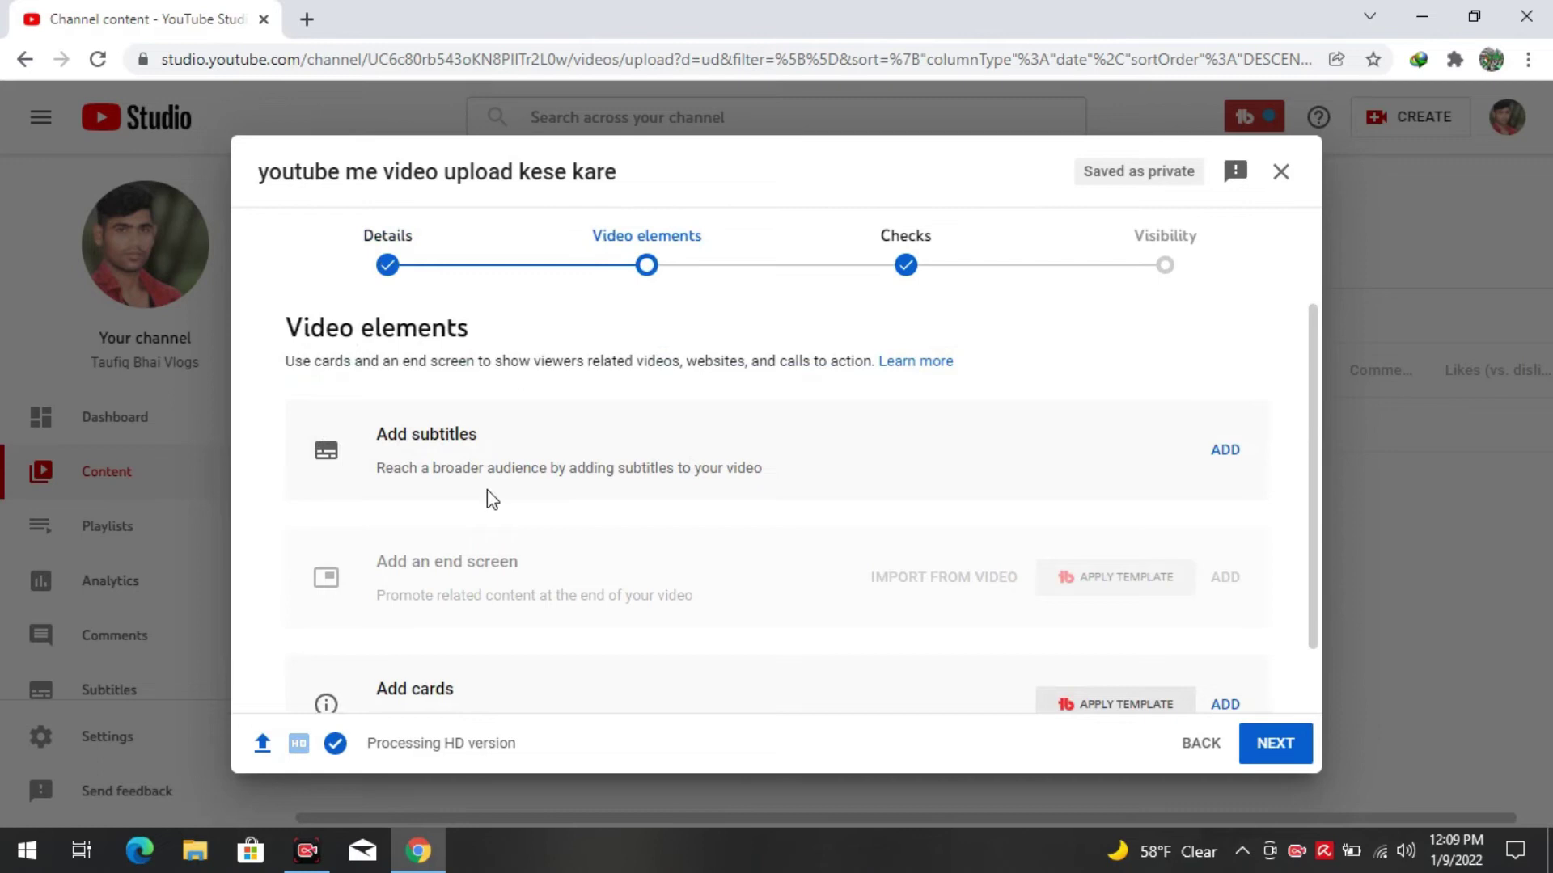
left_click(1287, 756)
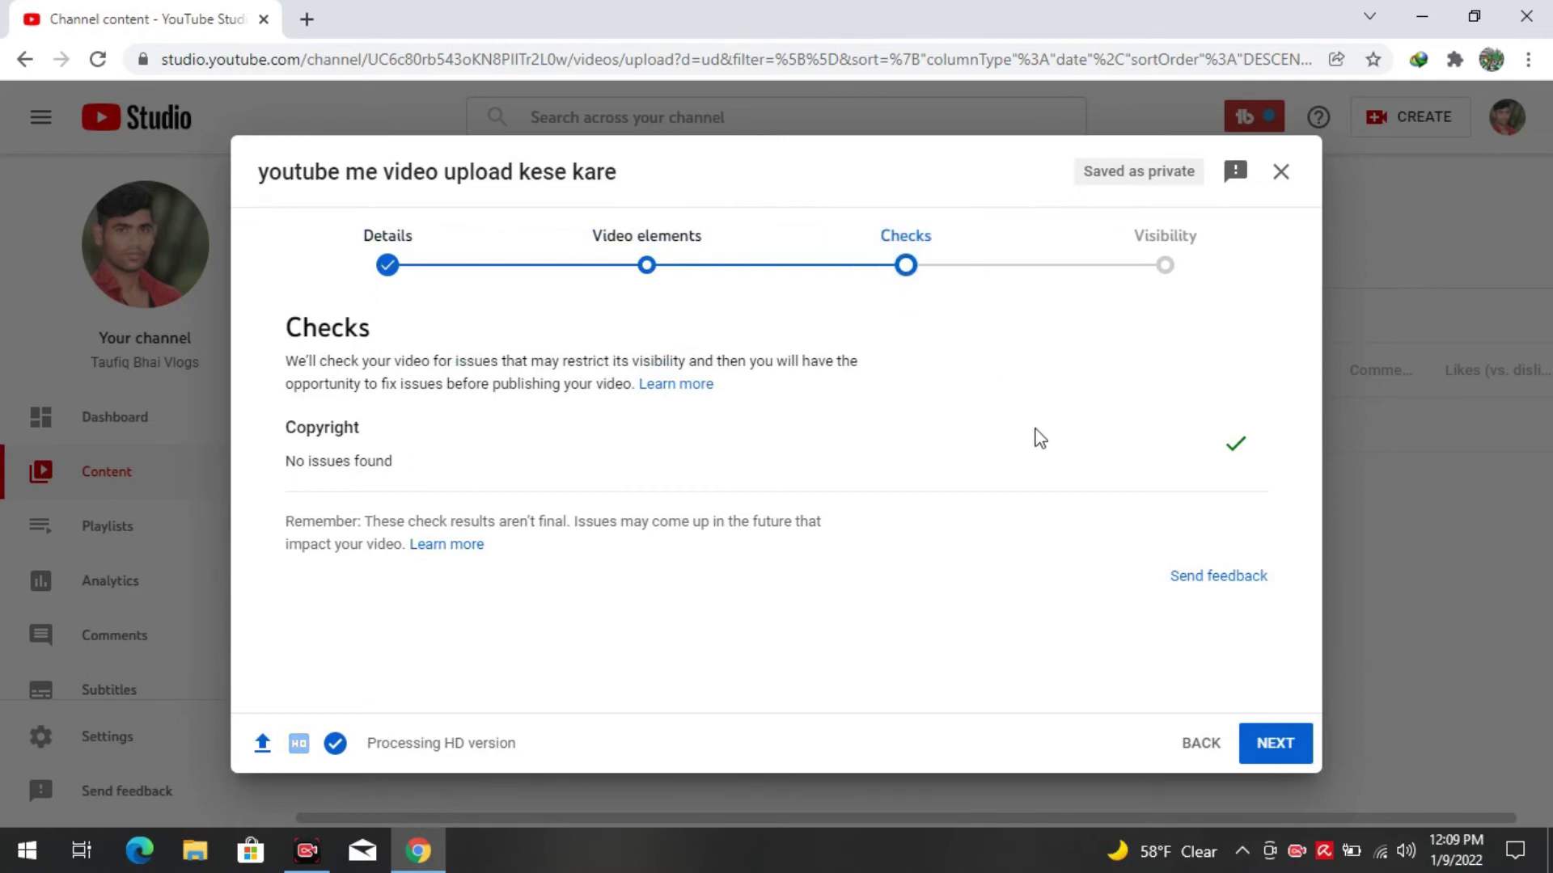
left_click(1278, 751)
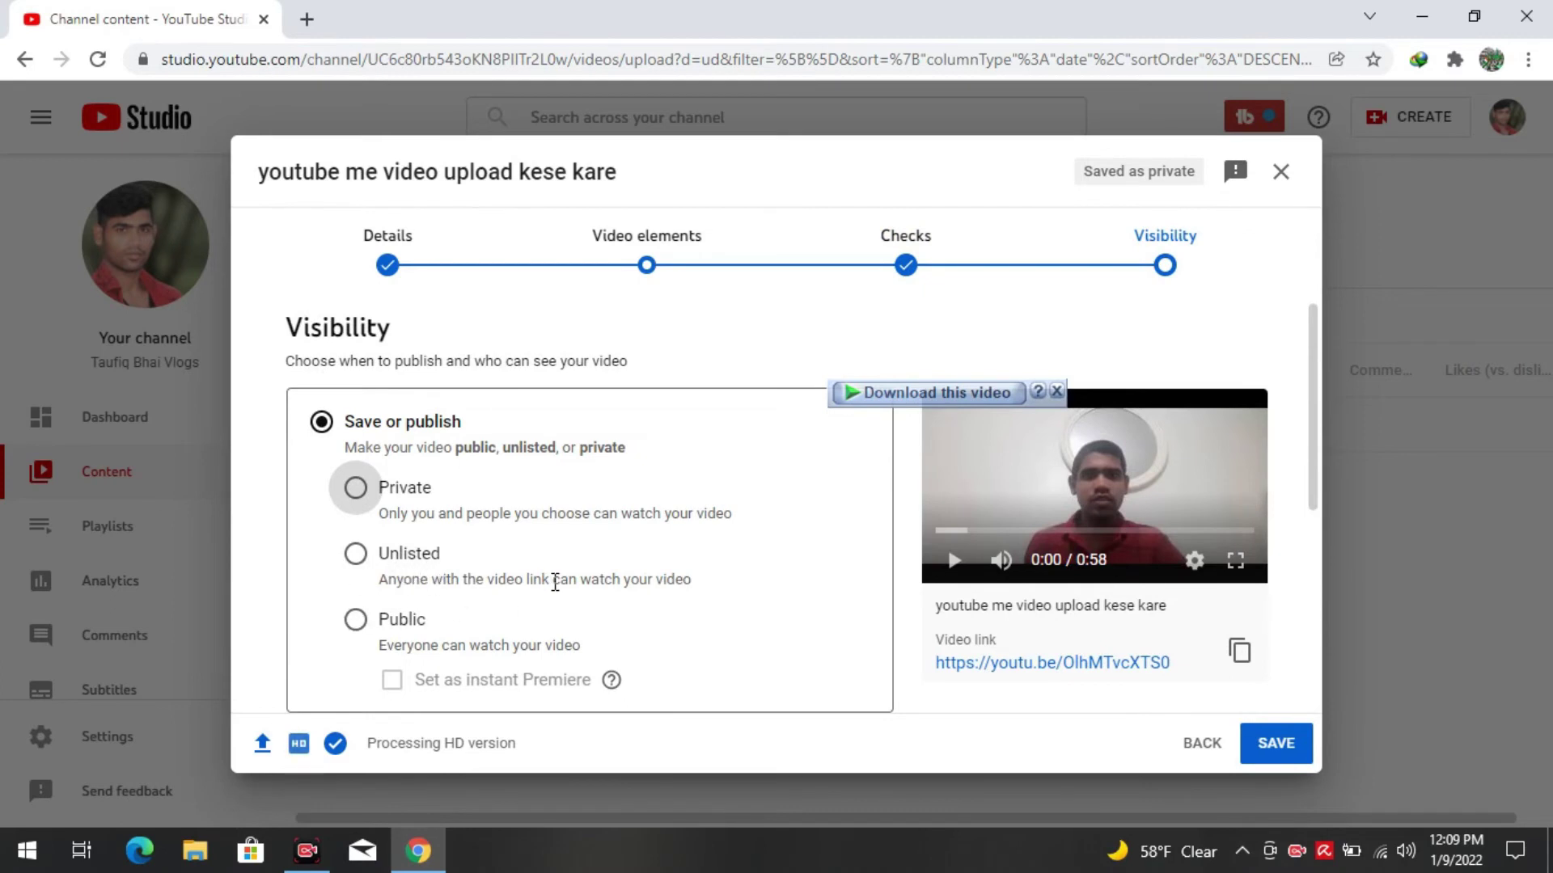
Set the video's visibility to Unlisted, save the upload and dismiss the link-sharing dialog.
left_click(355, 554)
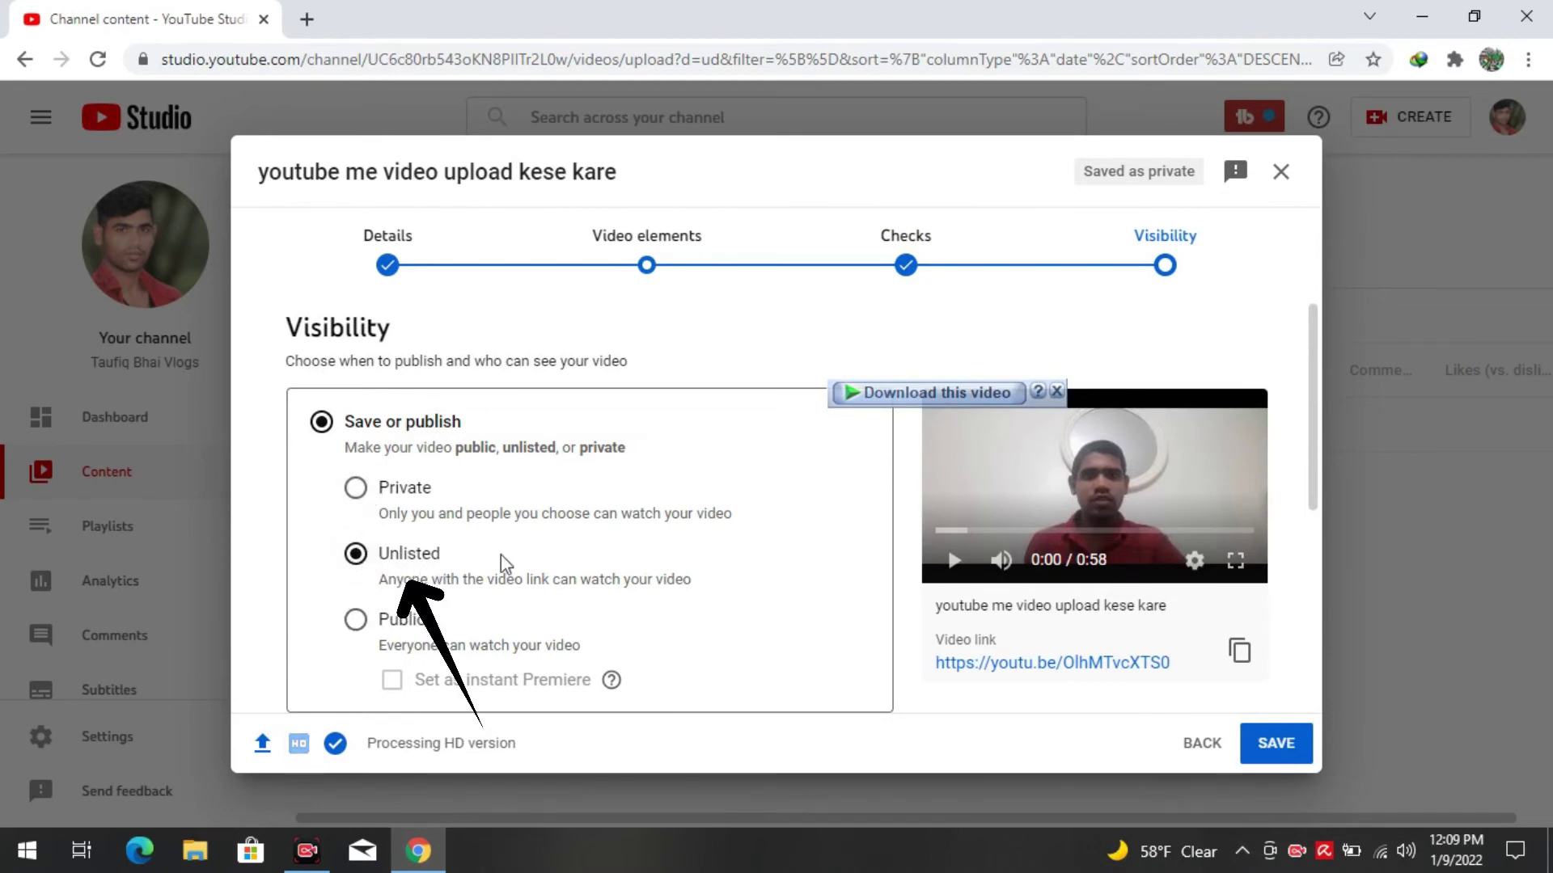
scroll(503, 563, "down", 5)
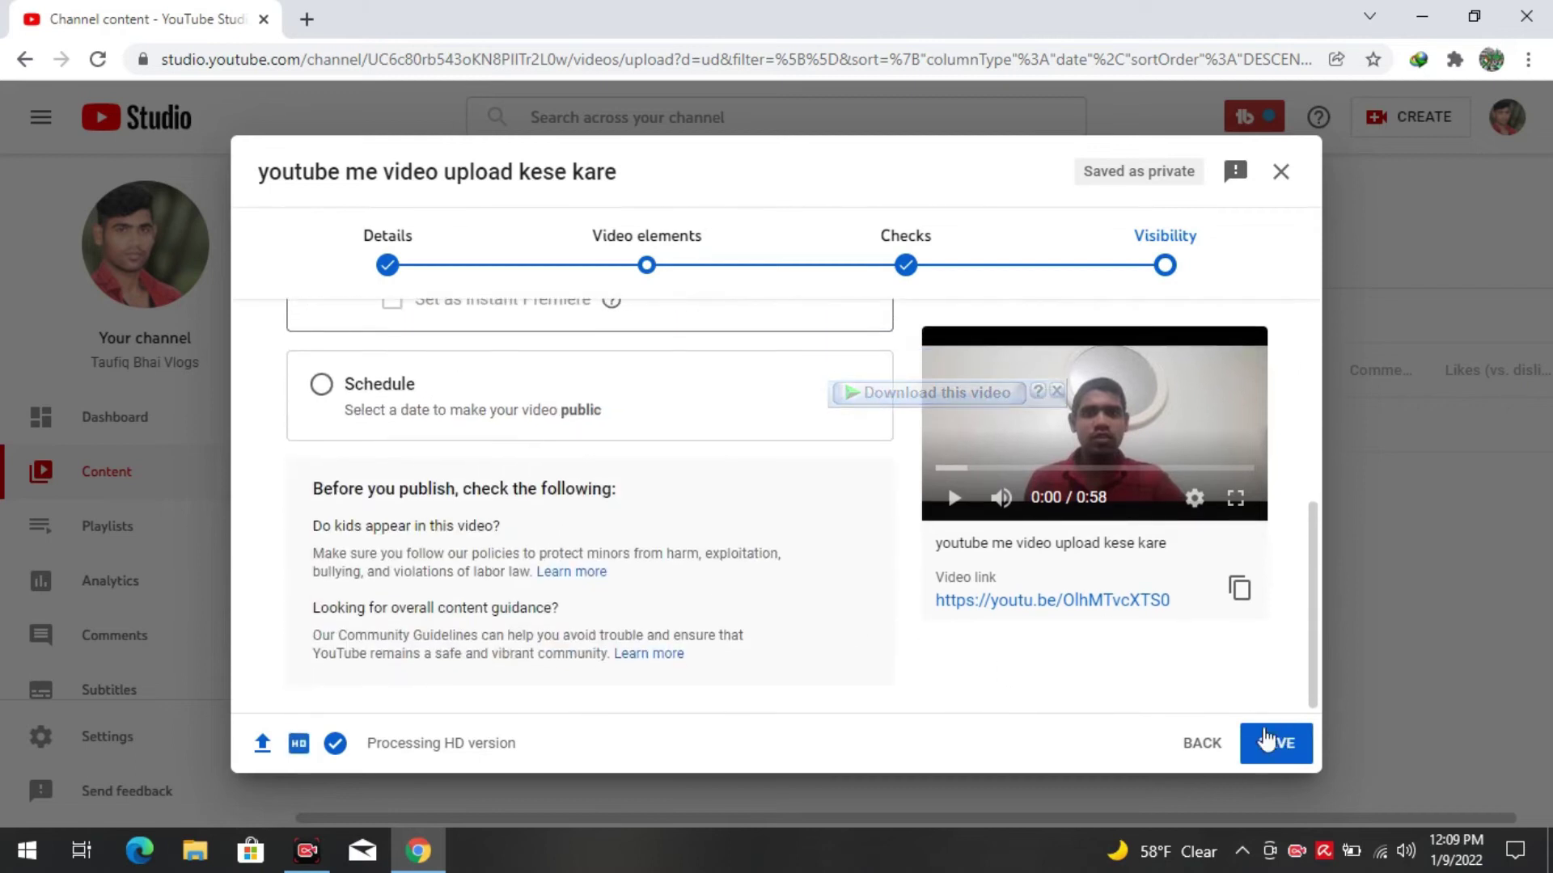
left_click(1268, 743)
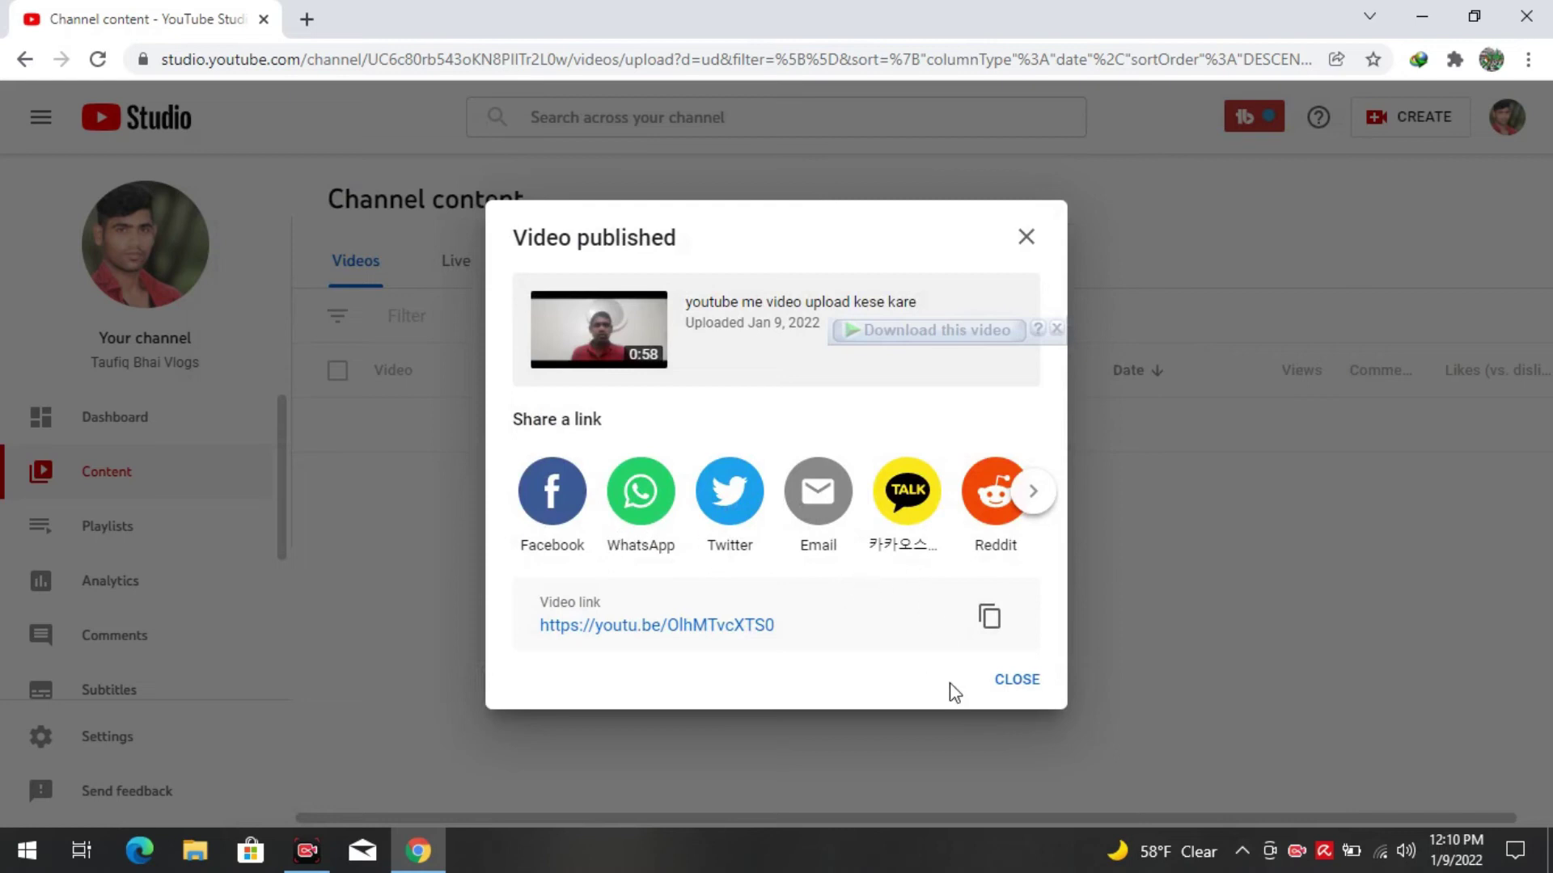
left_click(1019, 680)
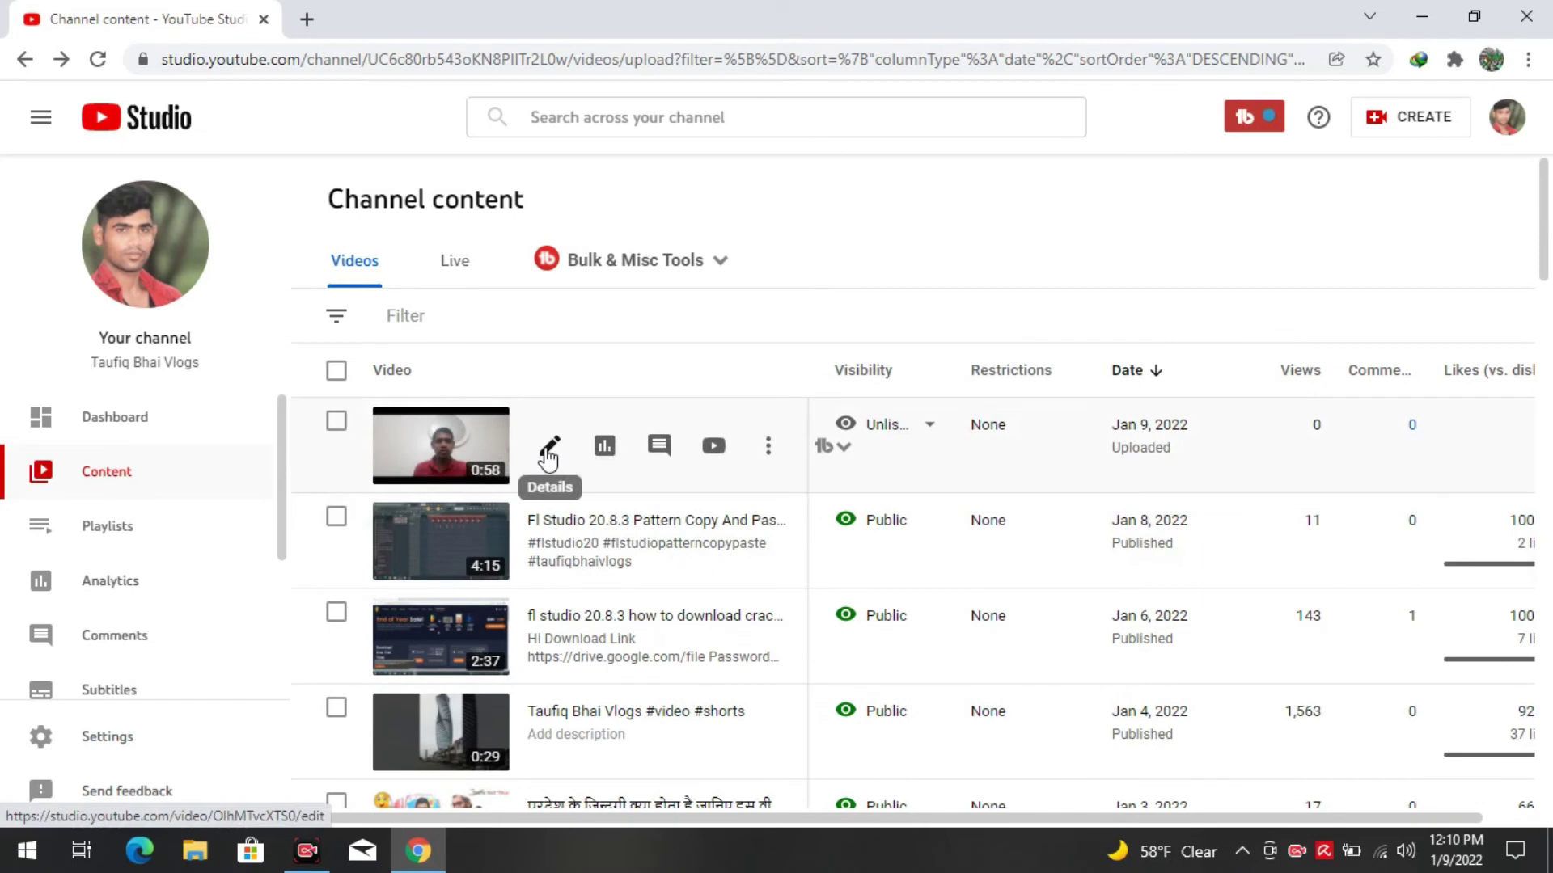
Open the details of the newly uploaded video and review its title, description, thumbnail, playlist, audience, automatic chapters and tags.
left_click(549, 458)
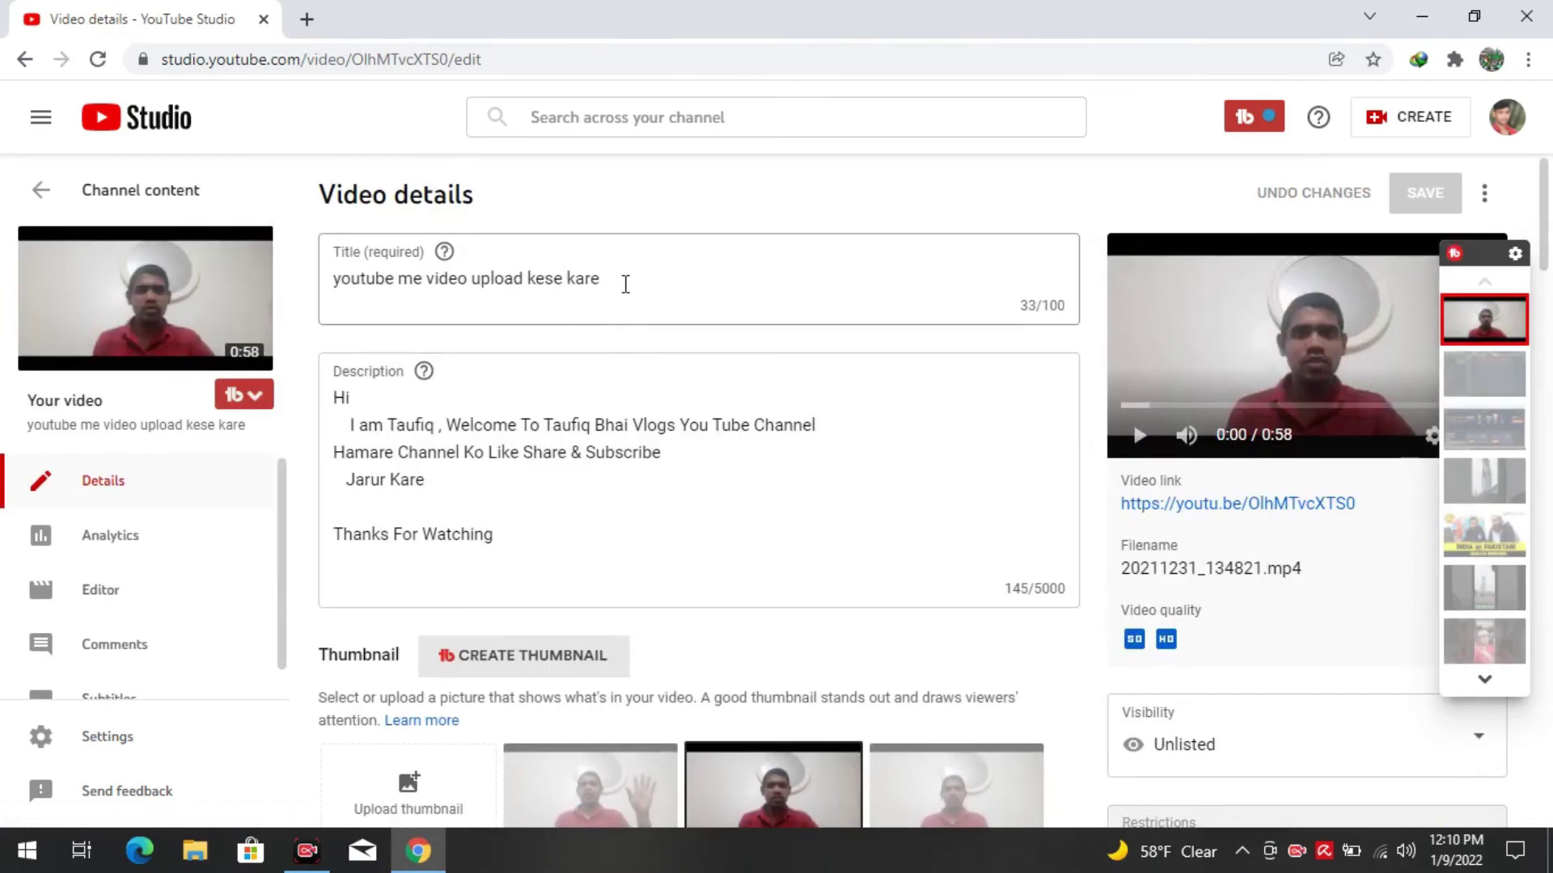
scroll(585, 510, "down", 4)
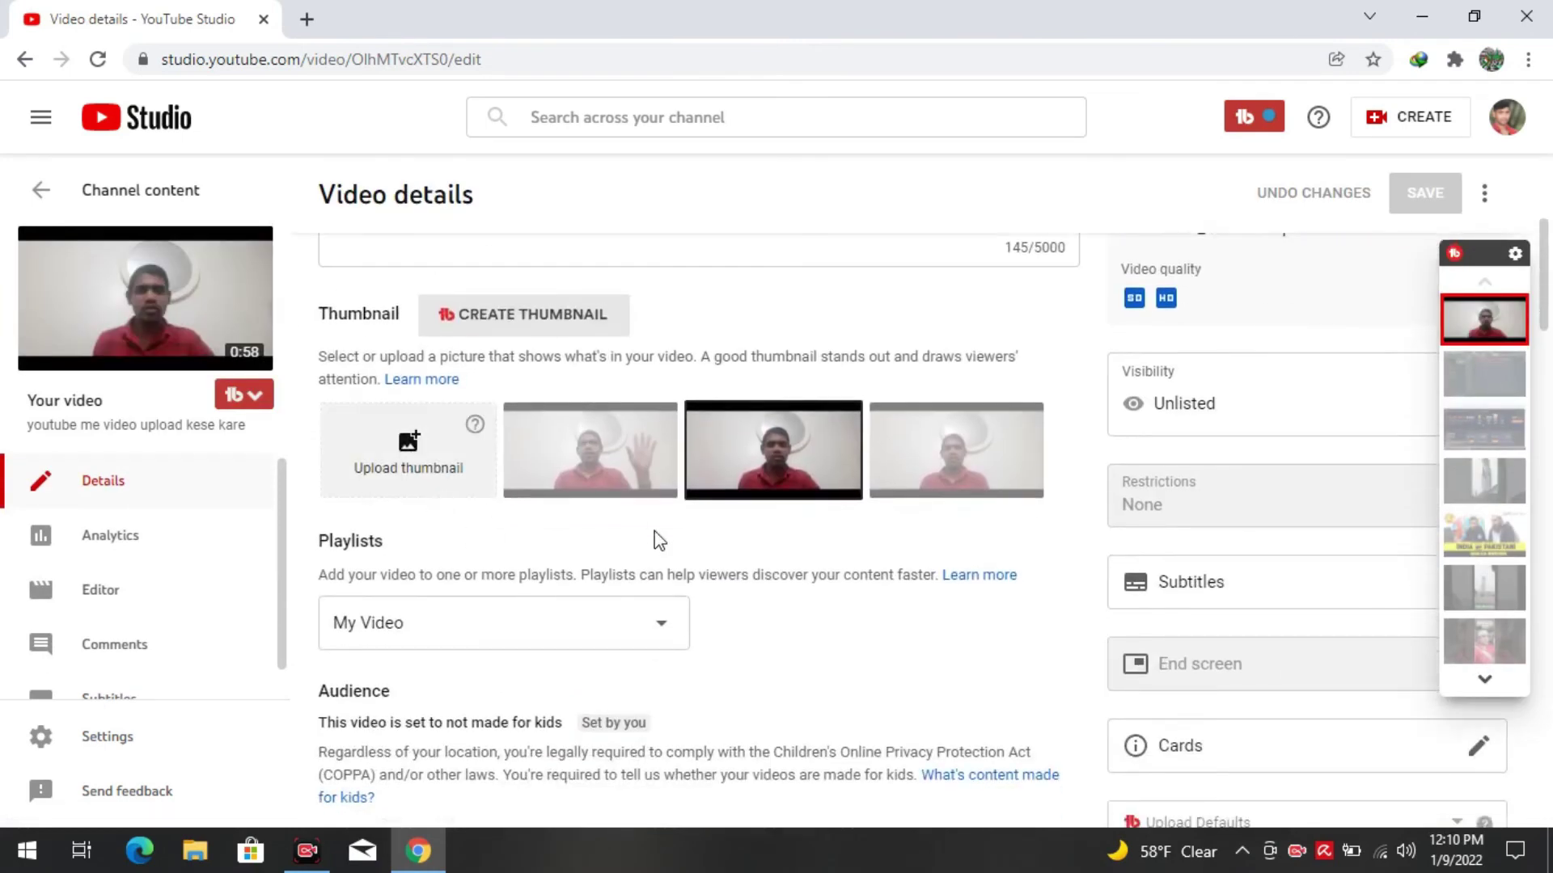
scroll(573, 614, "down", 5)
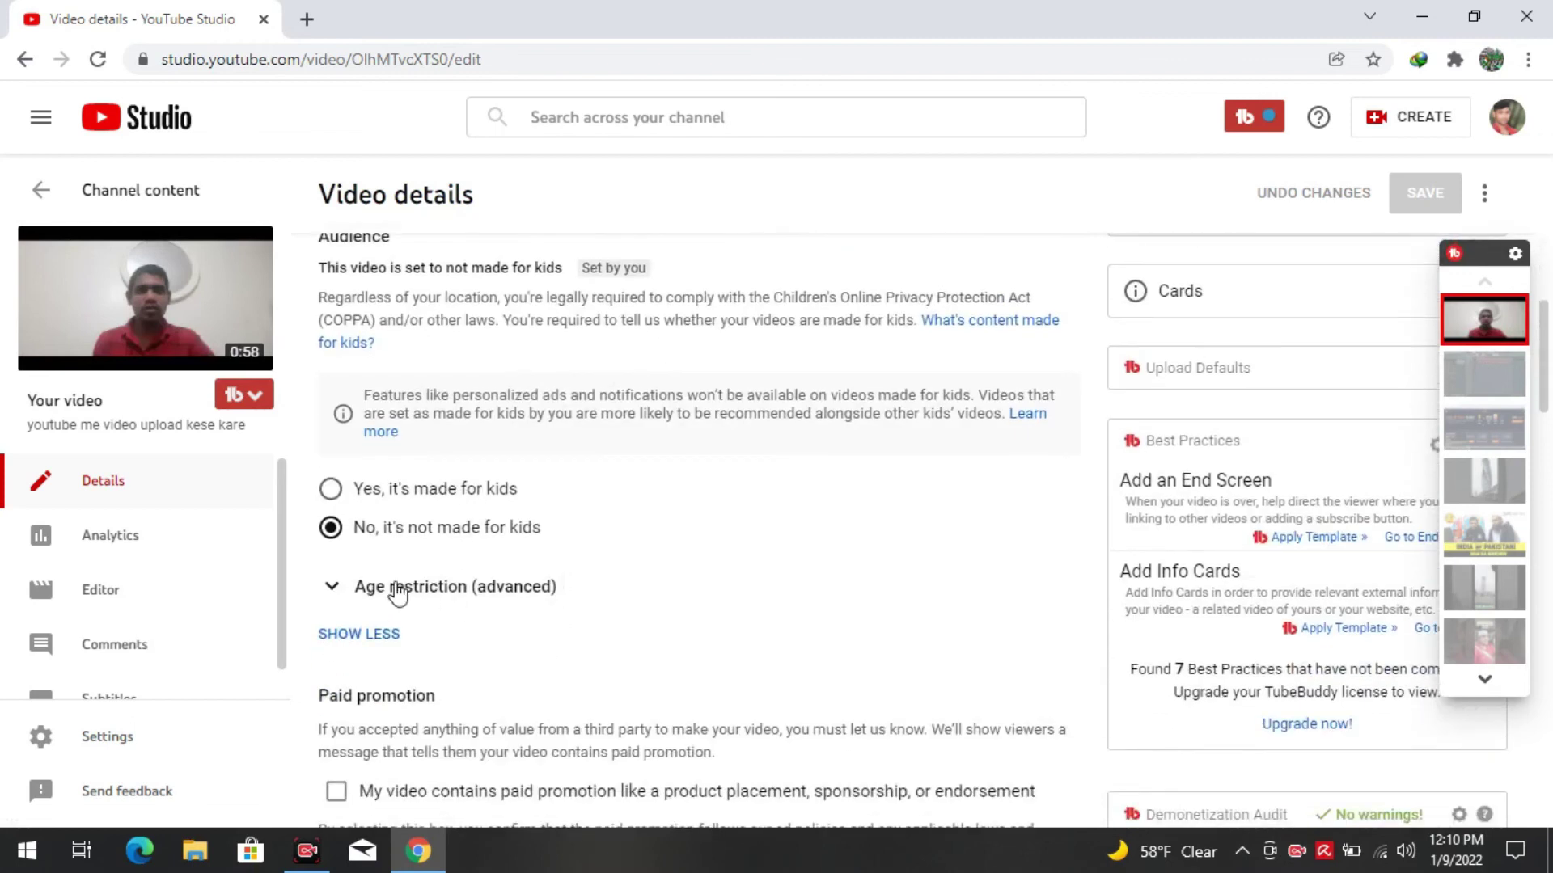
scroll(431, 537, "down", 1)
scroll(571, 627, "down", 6)
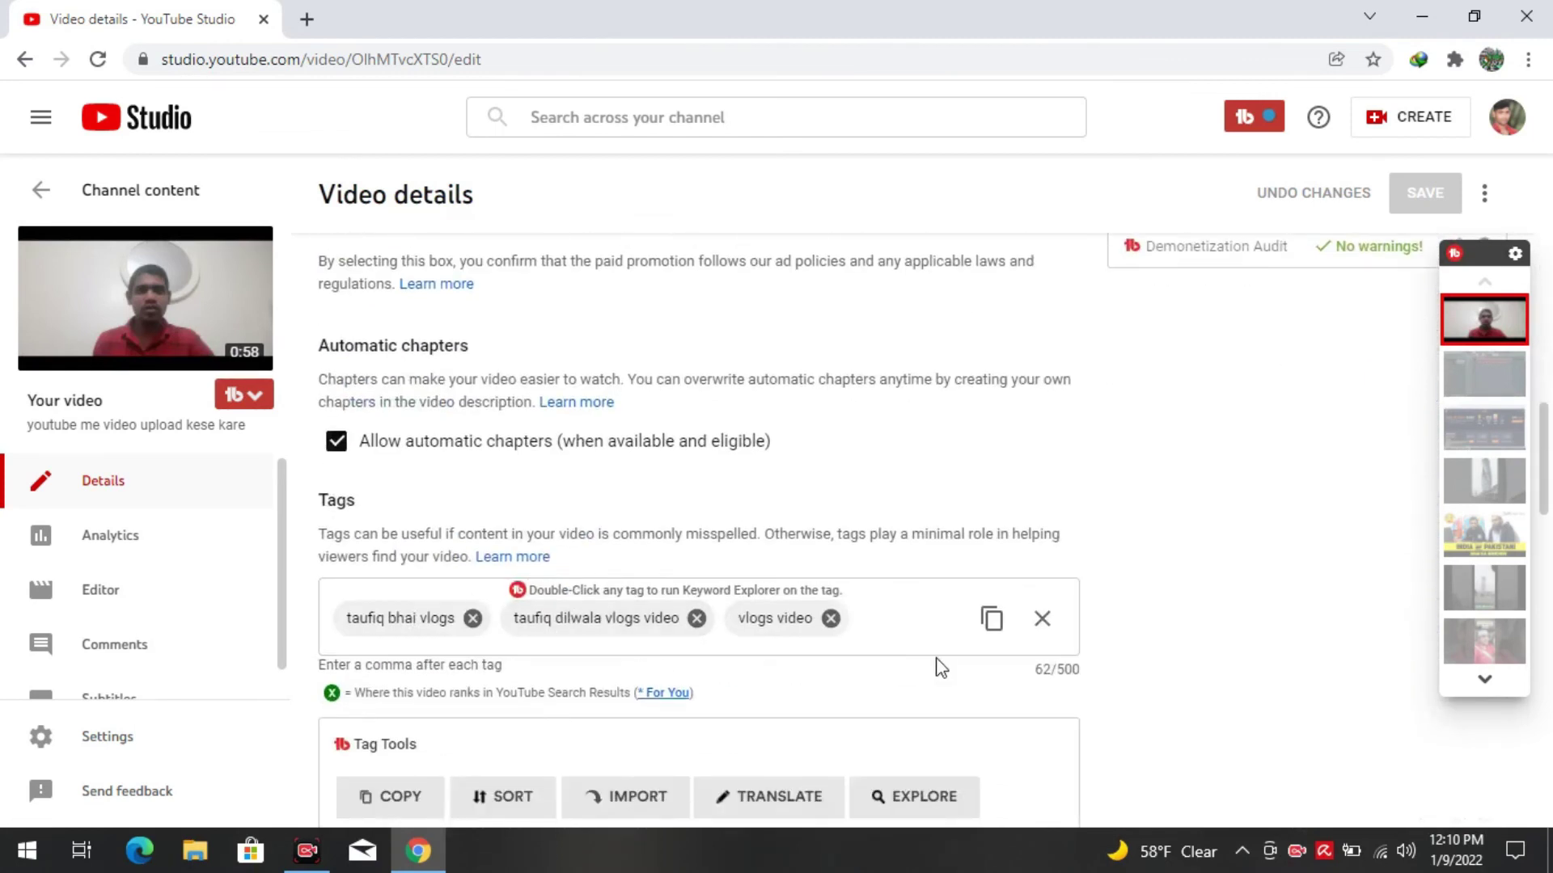
scroll(888, 623, "down", 1)
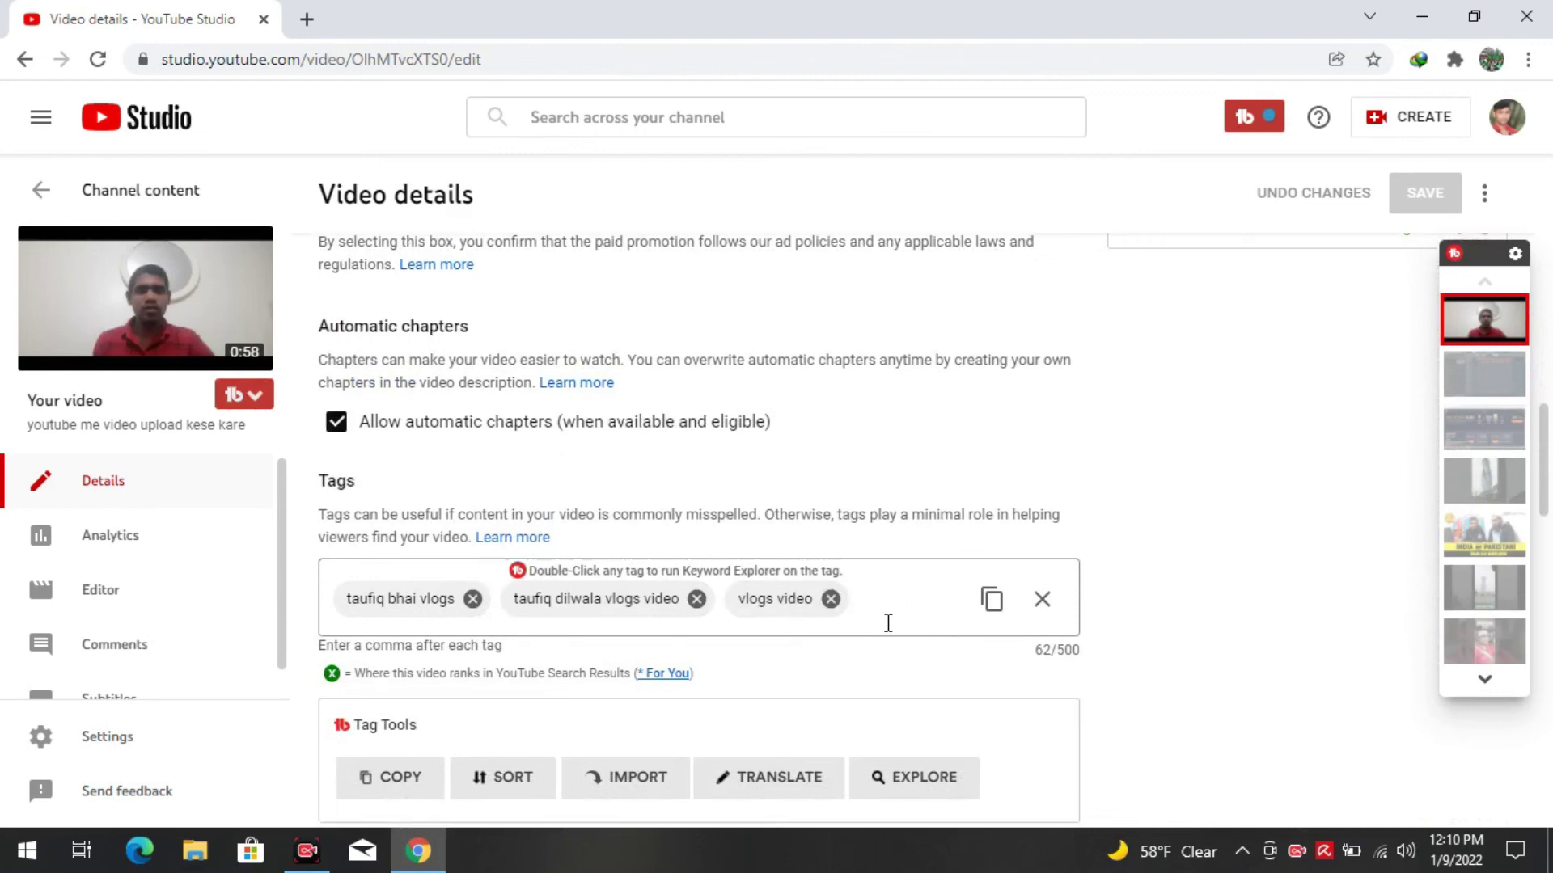
scroll(888, 622, "down", 10)
scroll(888, 624, "up", 9)
scroll(889, 634, "up", 12)
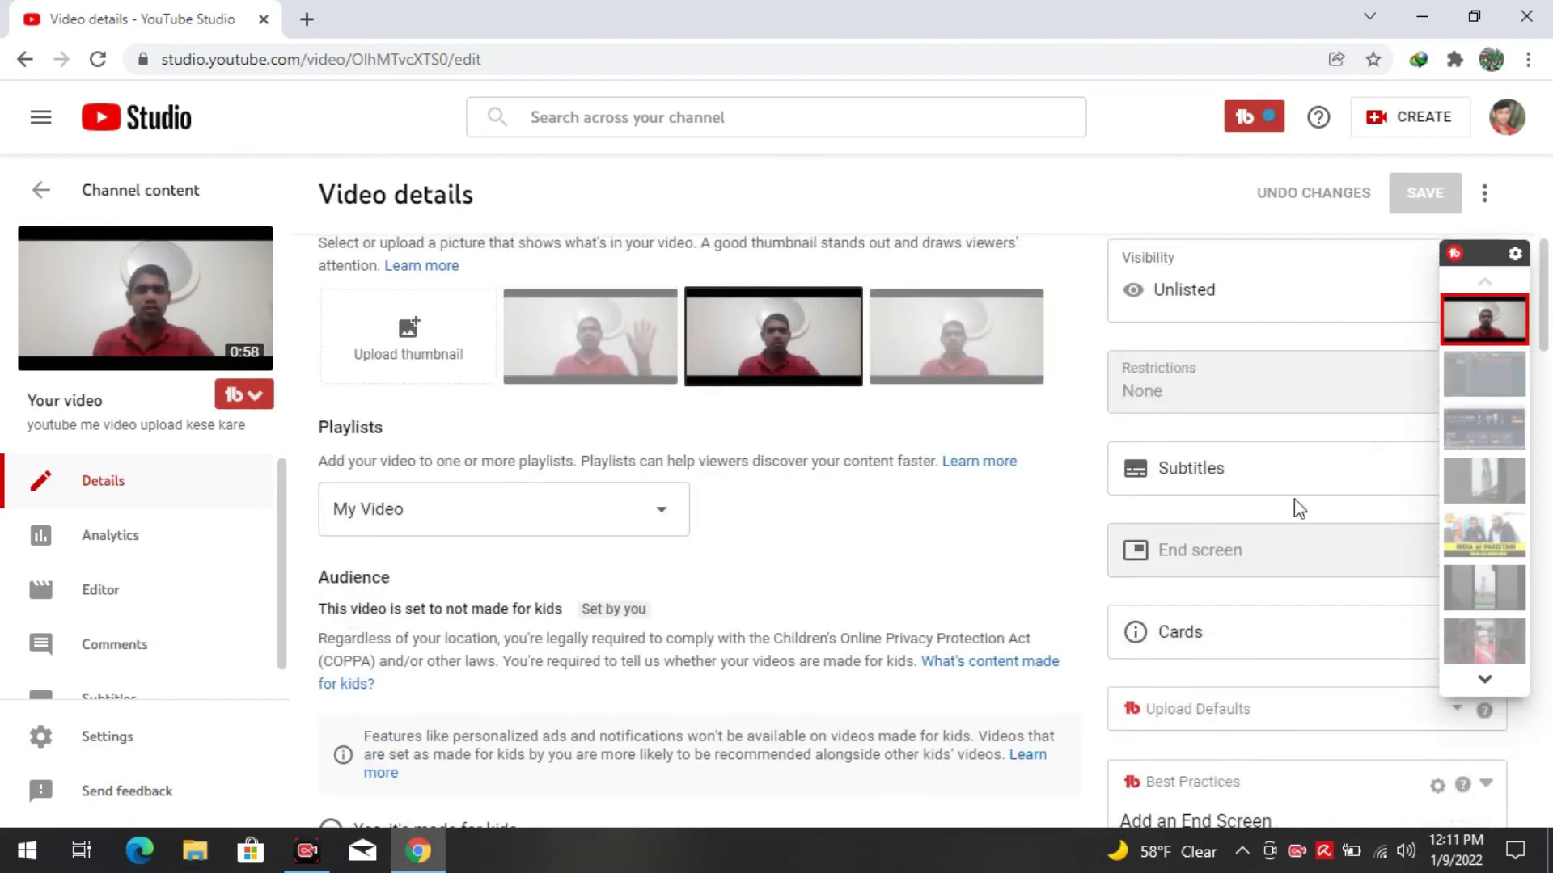
Change the uploaded video's visibility to Public.
scroll(1233, 471, "up", 1)
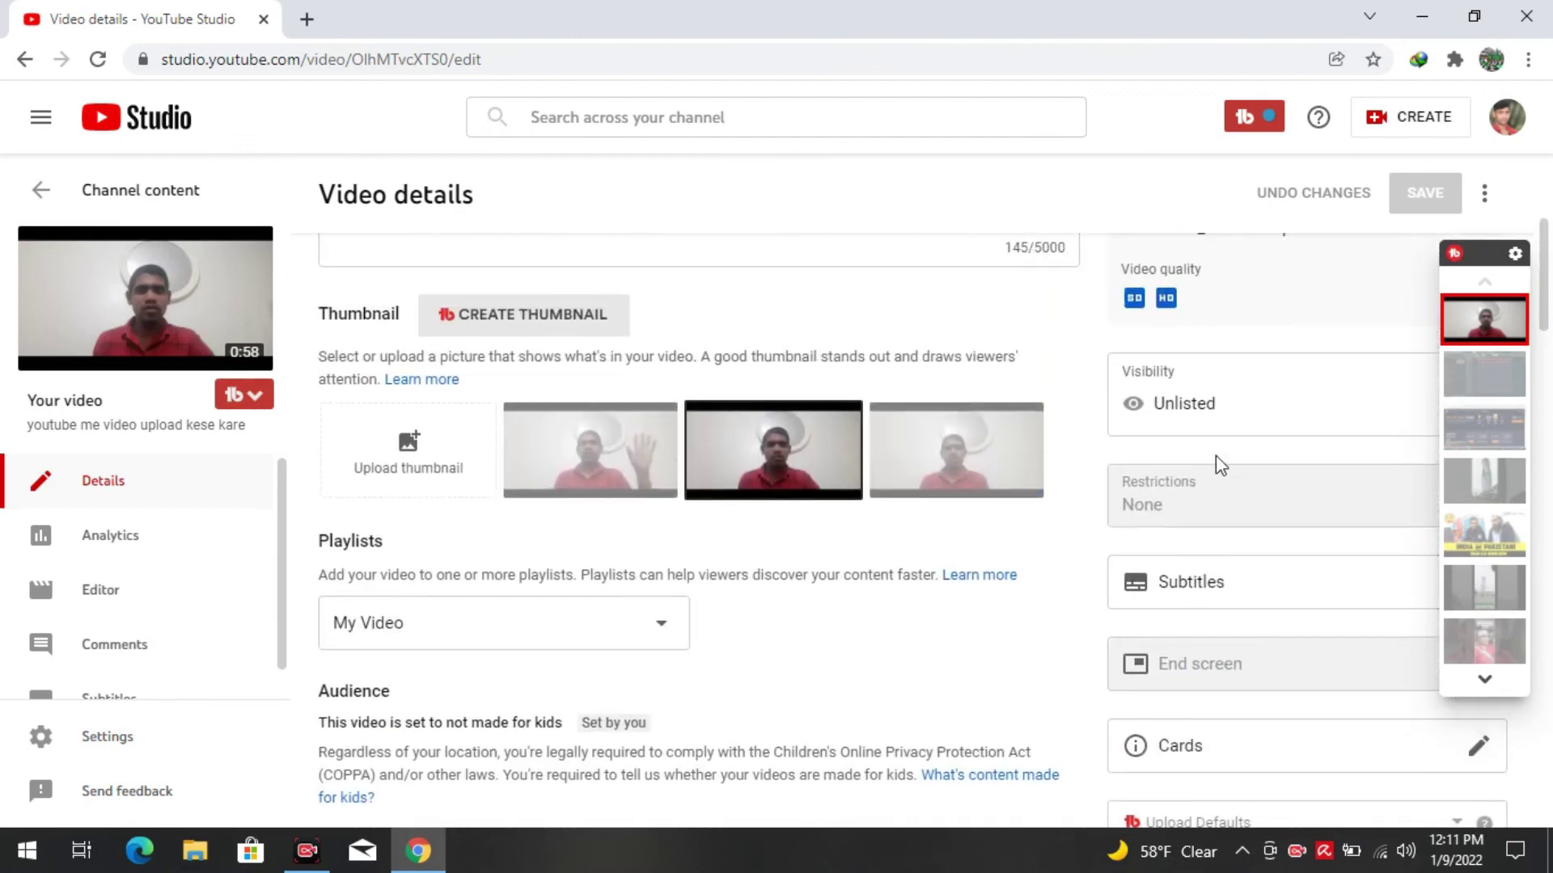
left_click(1225, 409)
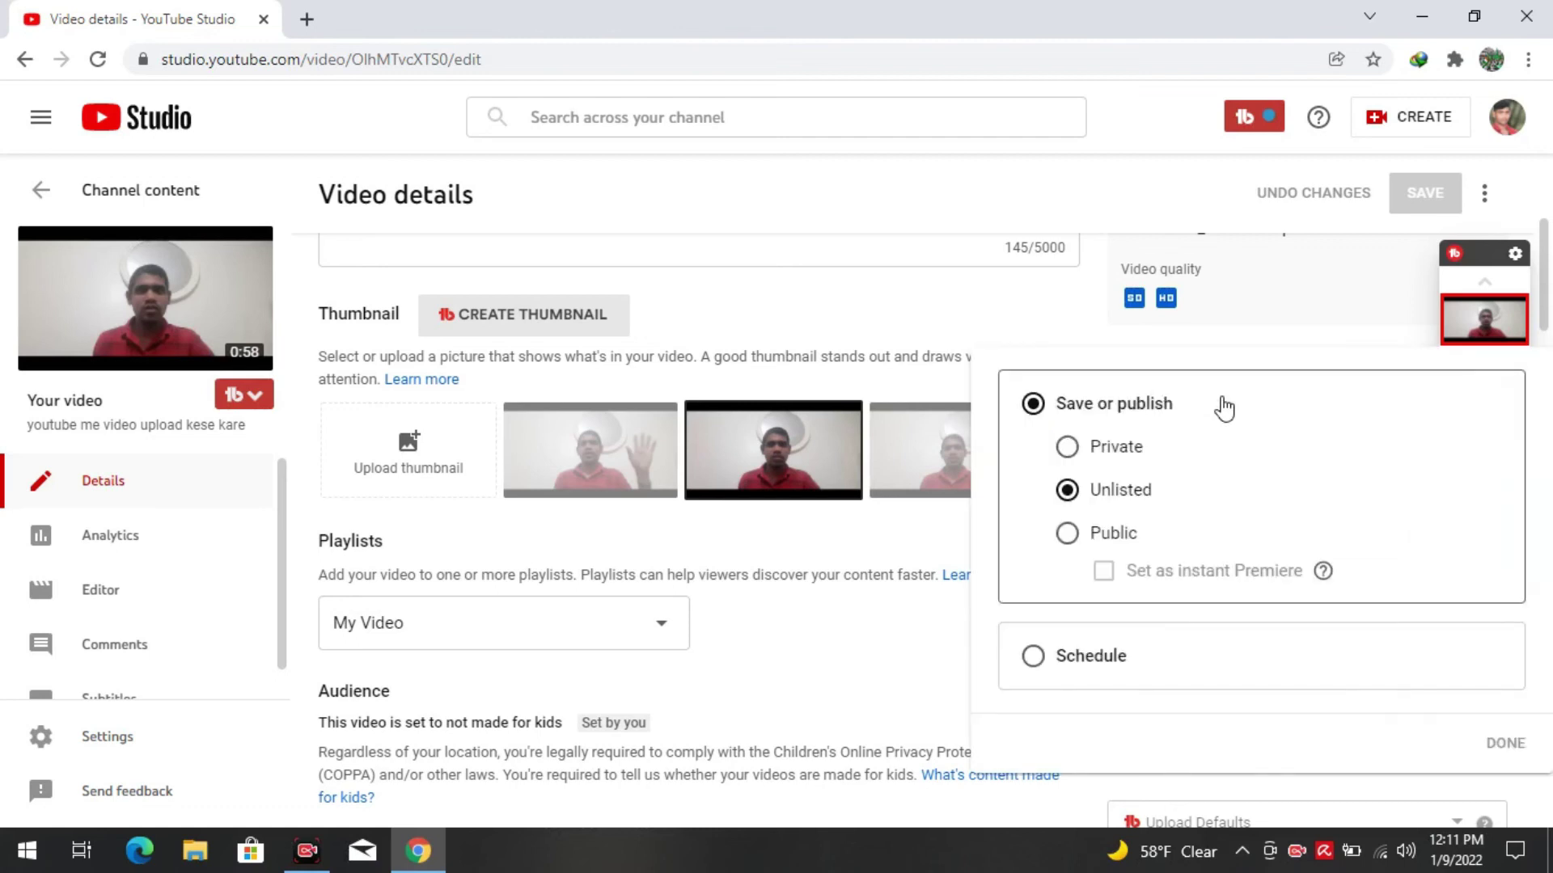
left_click(1066, 533)
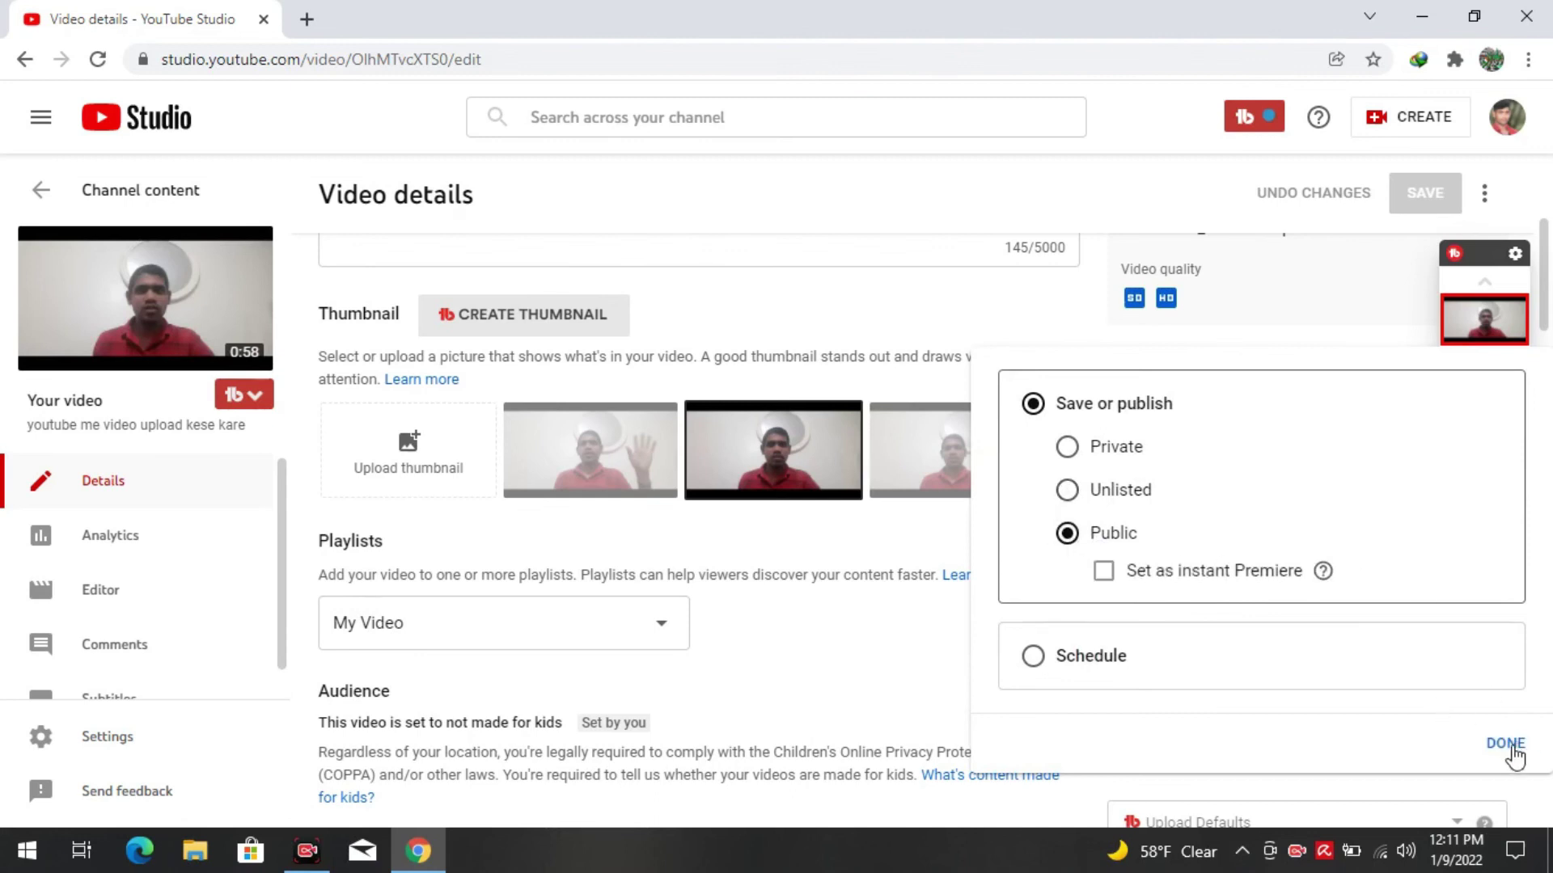